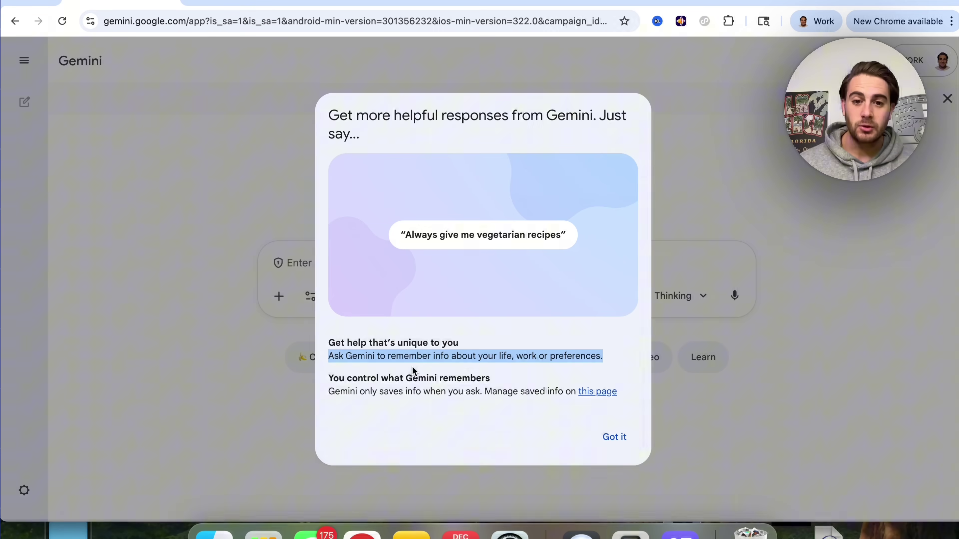
Step: Follow the 'this page' link in the memory explainer to reach Gemini's saved-info settings
click(597, 392)
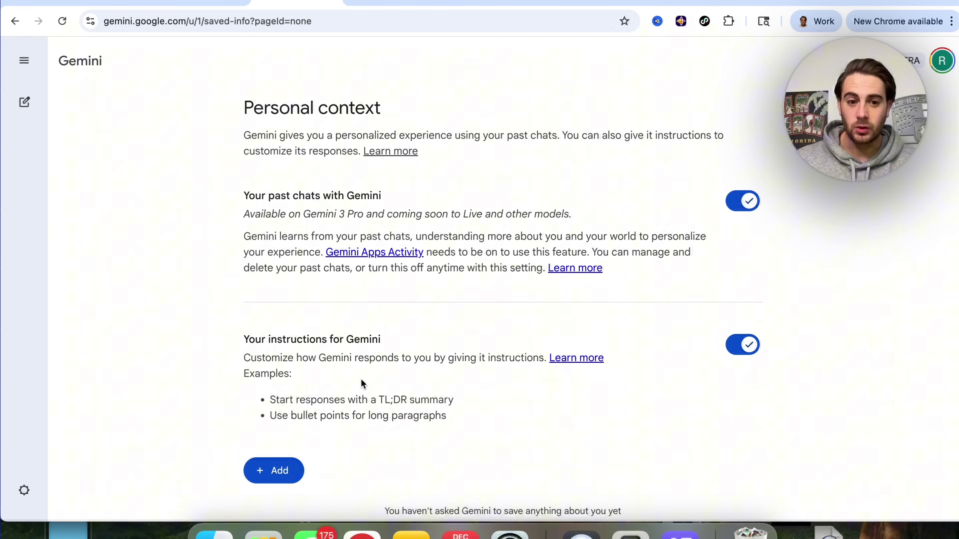
Step: Save facts: you're a YouTuber, prefer shorter responses, and want to know what's coming
scroll(366, 379, down, 1)
click(261, 453)
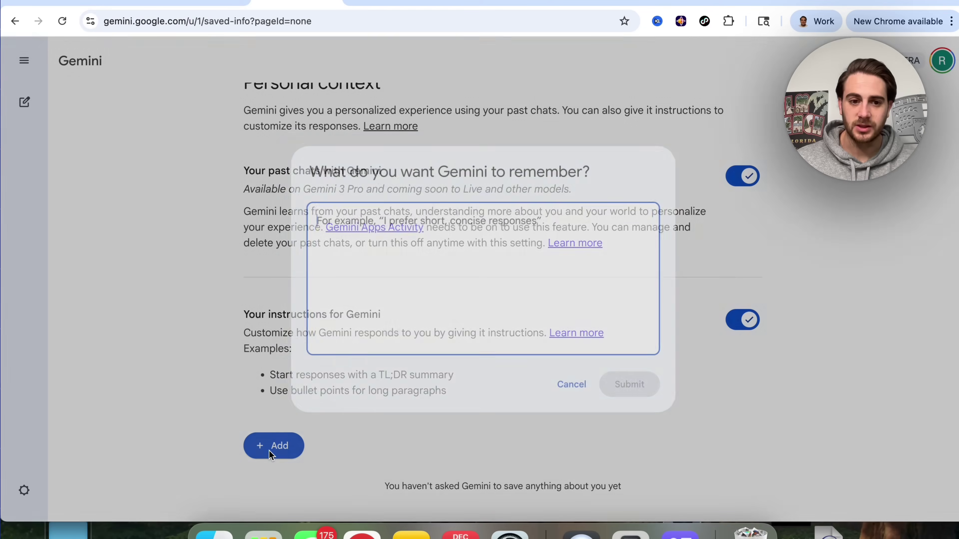
text(I am a youtuber)
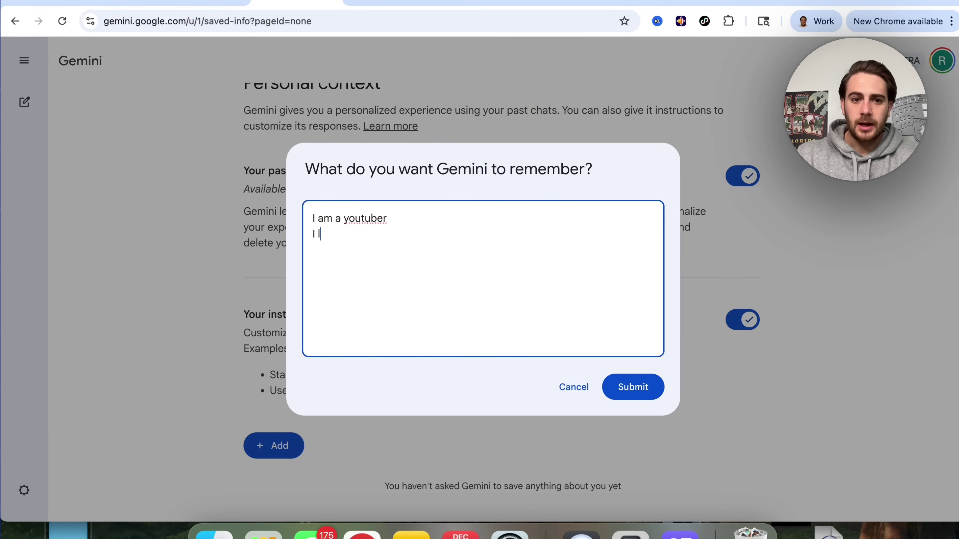
text(sponses)
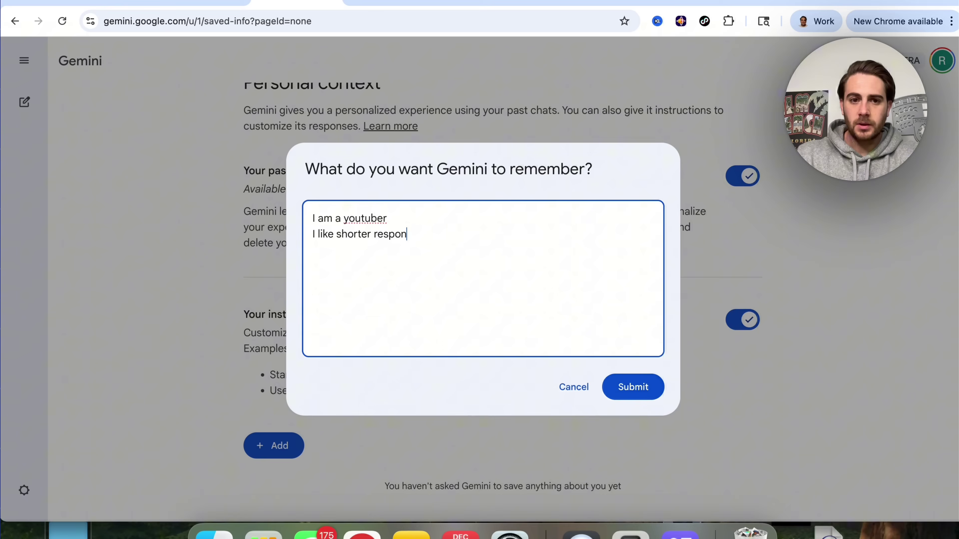
key(Return)
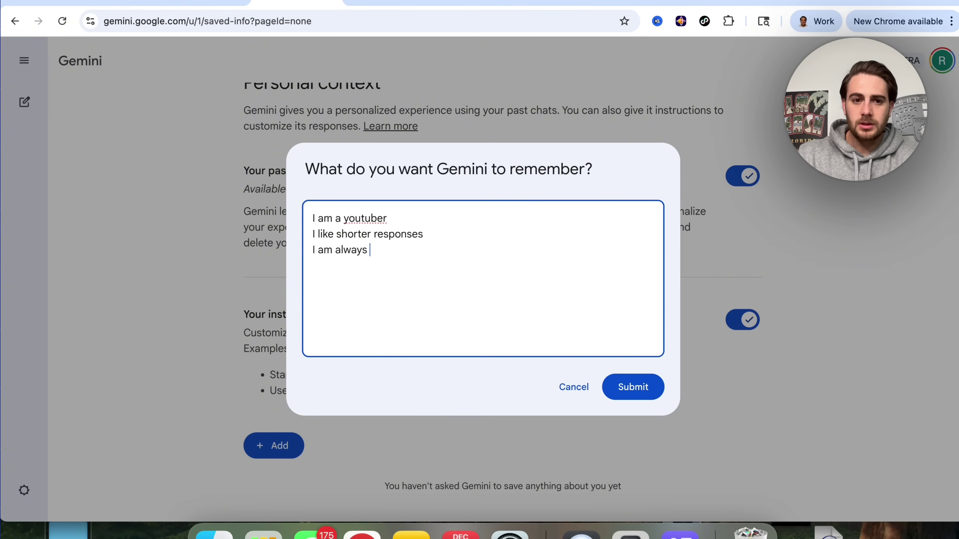
text(I am always living in the future and want to know w)
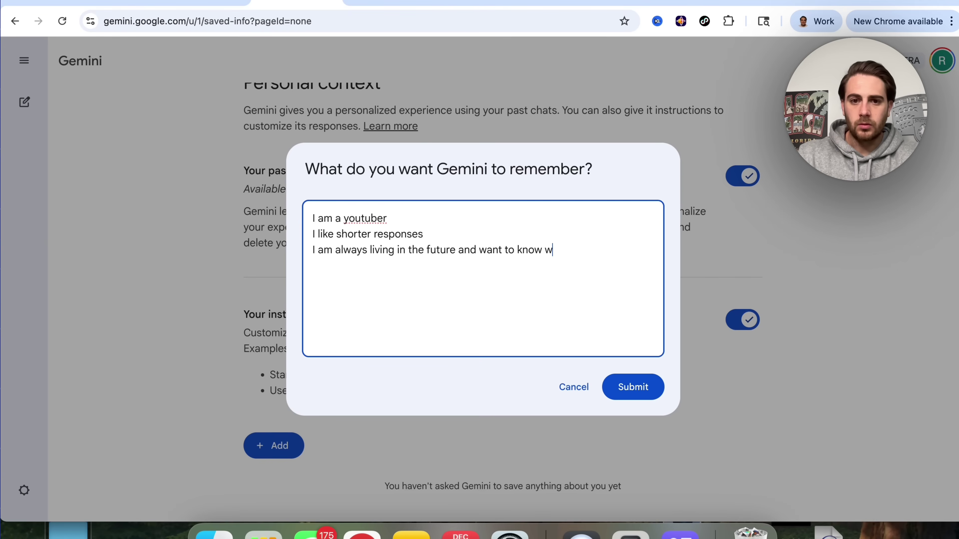
text(hat is going to happen and anticipate it)
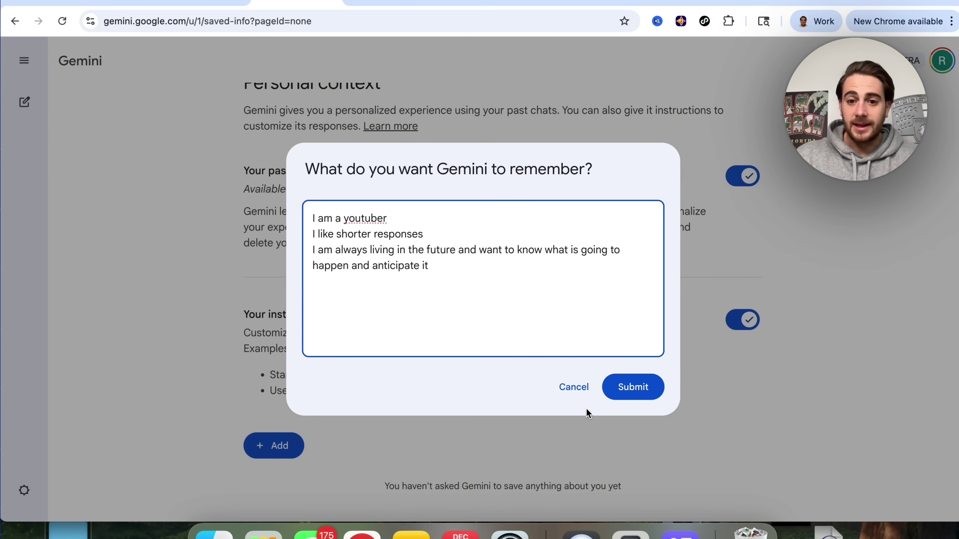
click(636, 393)
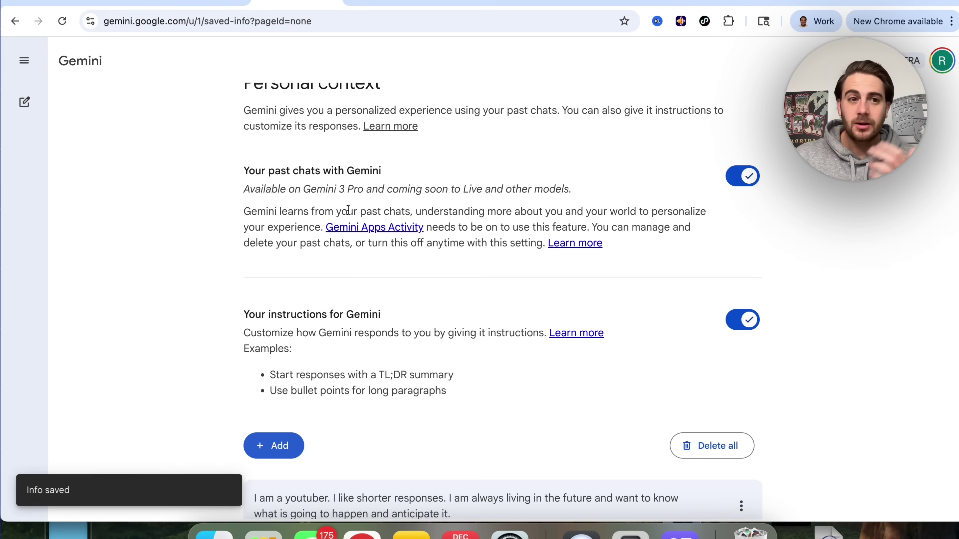
Step: In a new chat, ask 'Give me ideas for my youtube video for today' and review the 2026 ideas
click(25, 101)
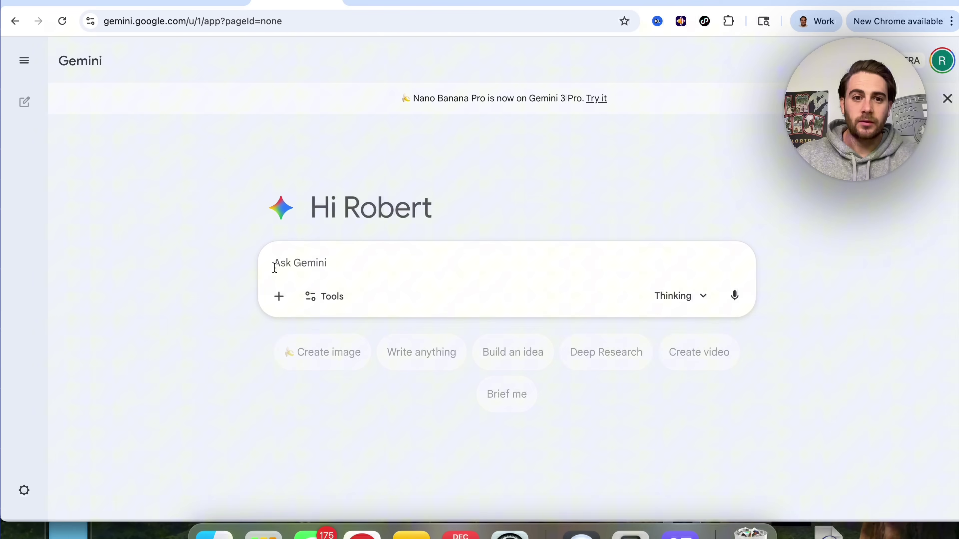
click(295, 266)
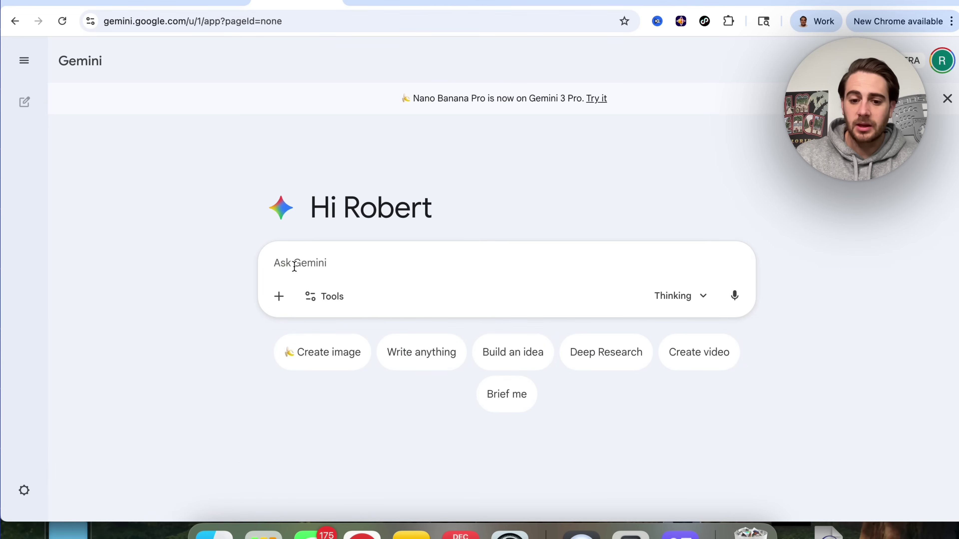
text(Give me ideas)
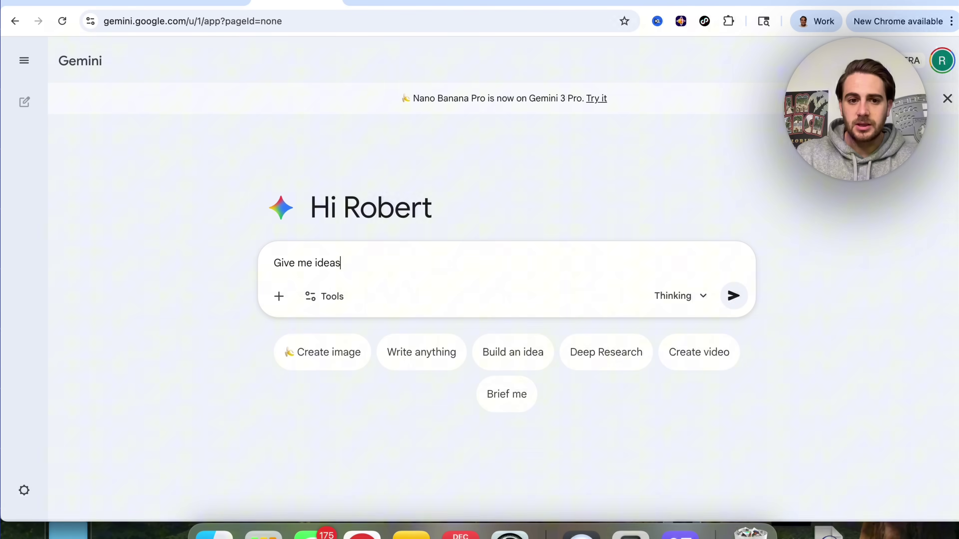
text( for my youtube vid)
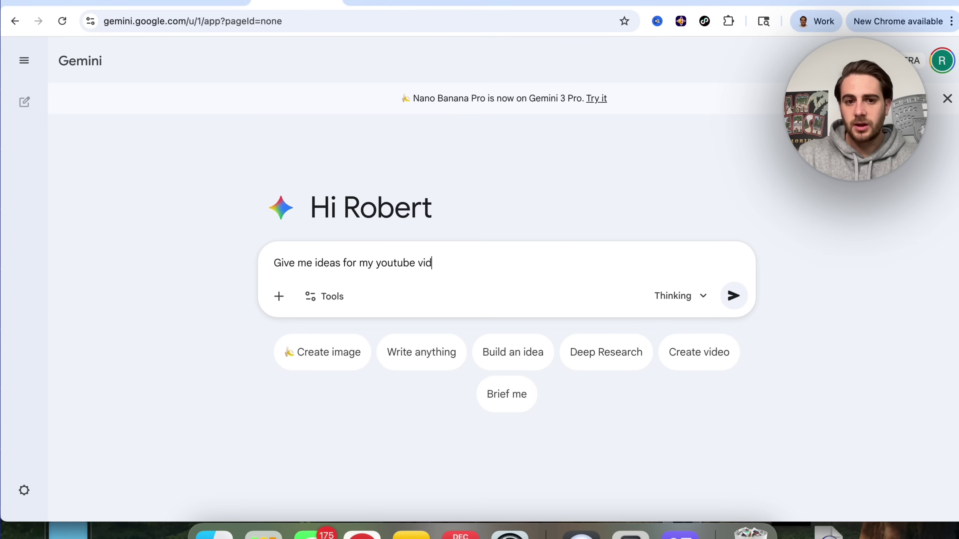
text(eo for today)
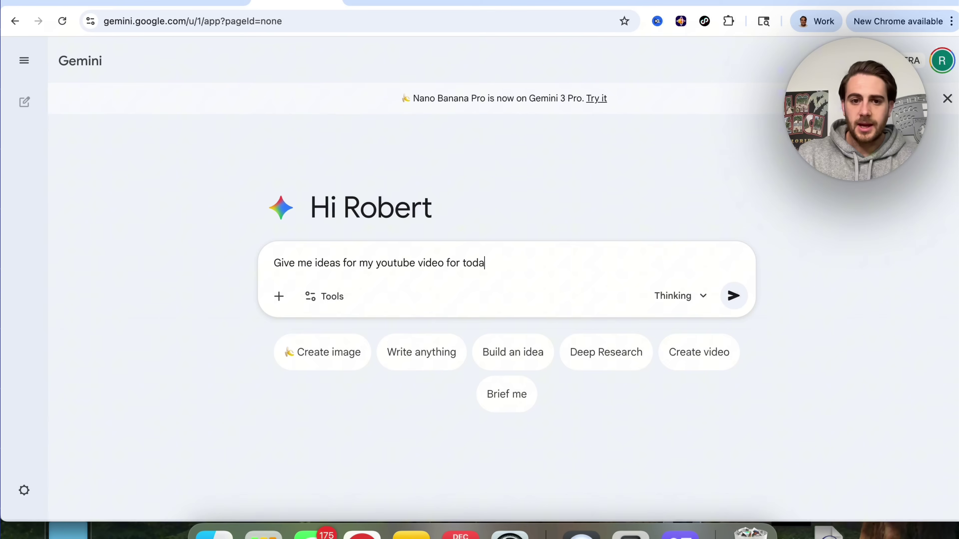
key(Return)
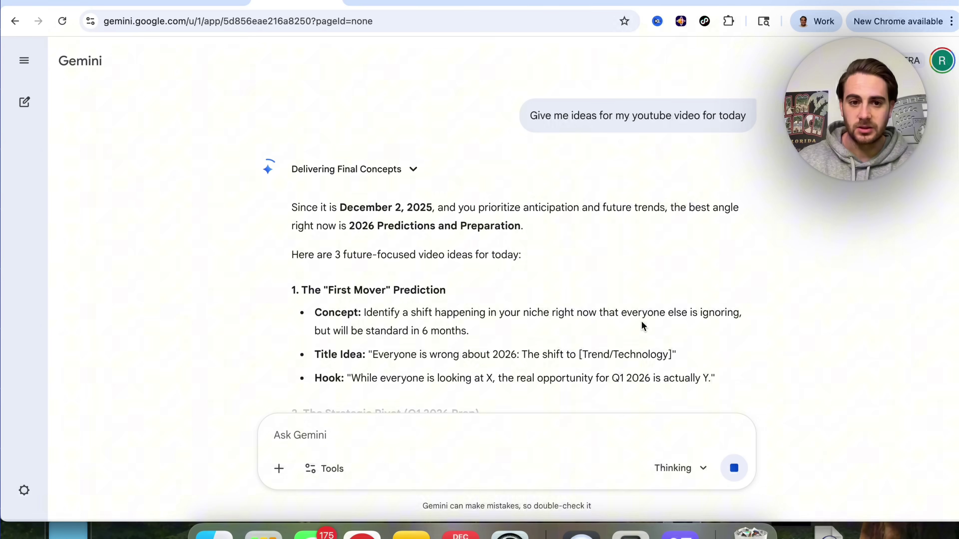
scroll(501, 314, down, 2)
Step: Tell Gemini to remember your channel covers AI tools, with Gemini and ChatGPT content performing best
scroll(461, 179, down, 7)
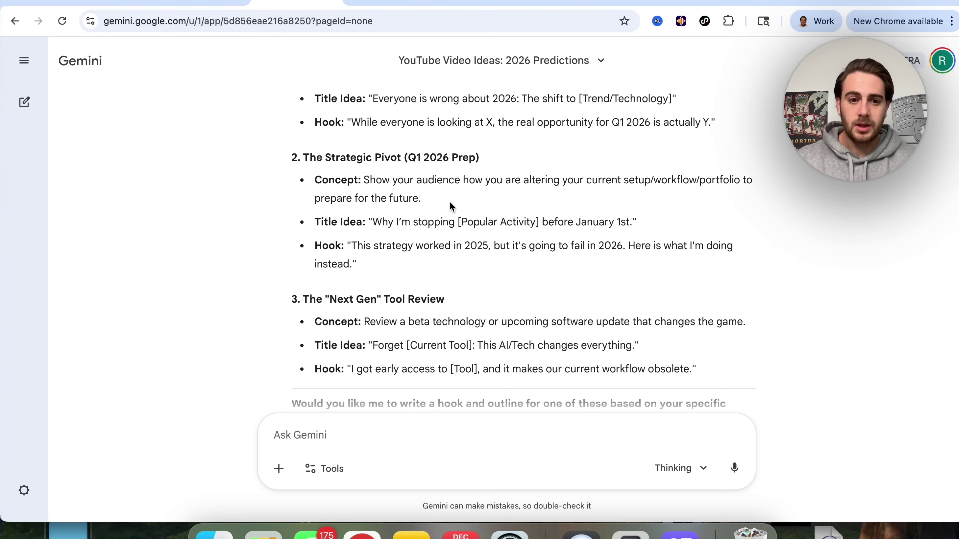
text(remember I talk a)
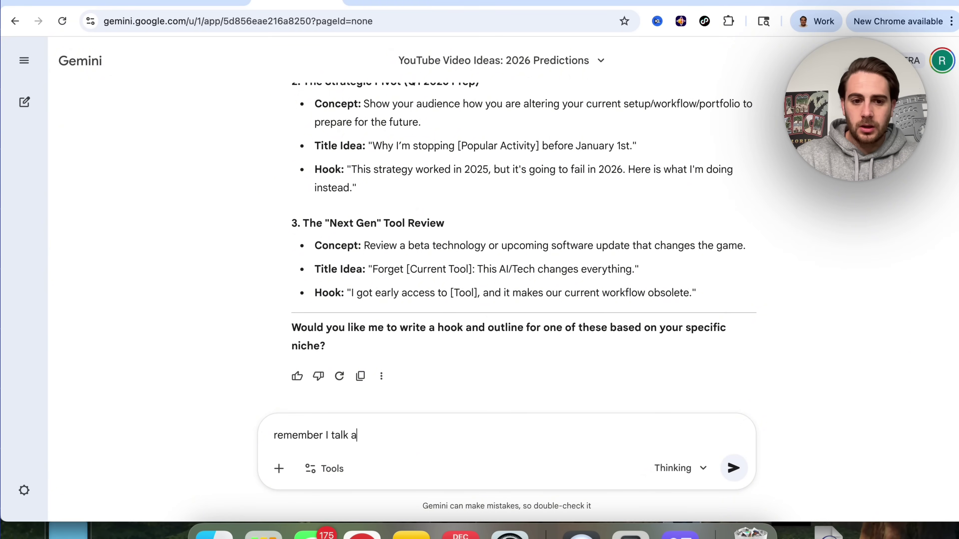
text(bout AI tools )
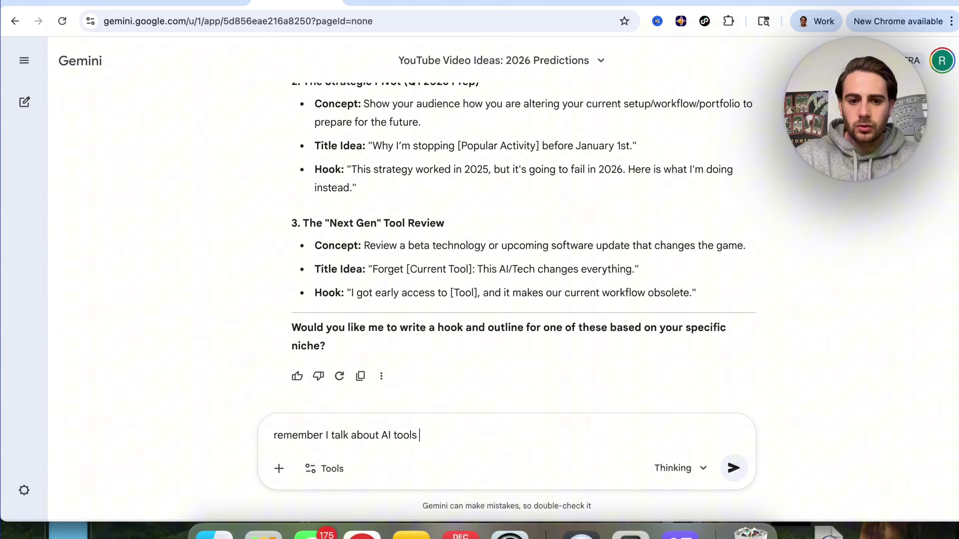
text(and the content that)
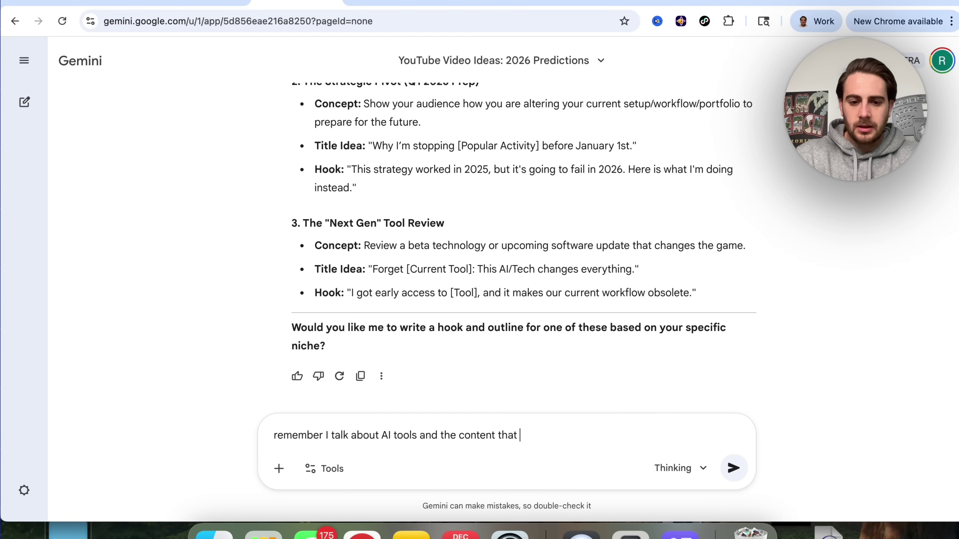
text( does best is around)
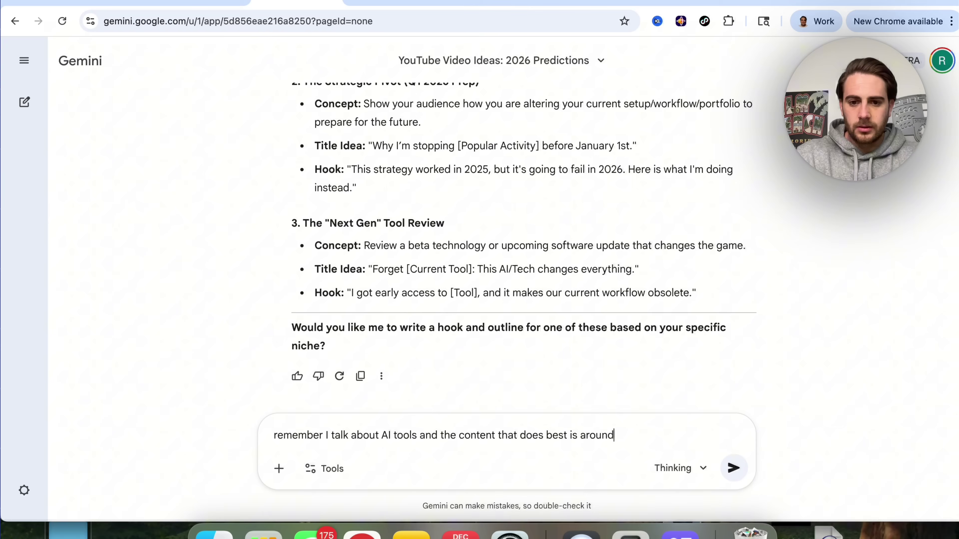
text( gemini, chatgpt)
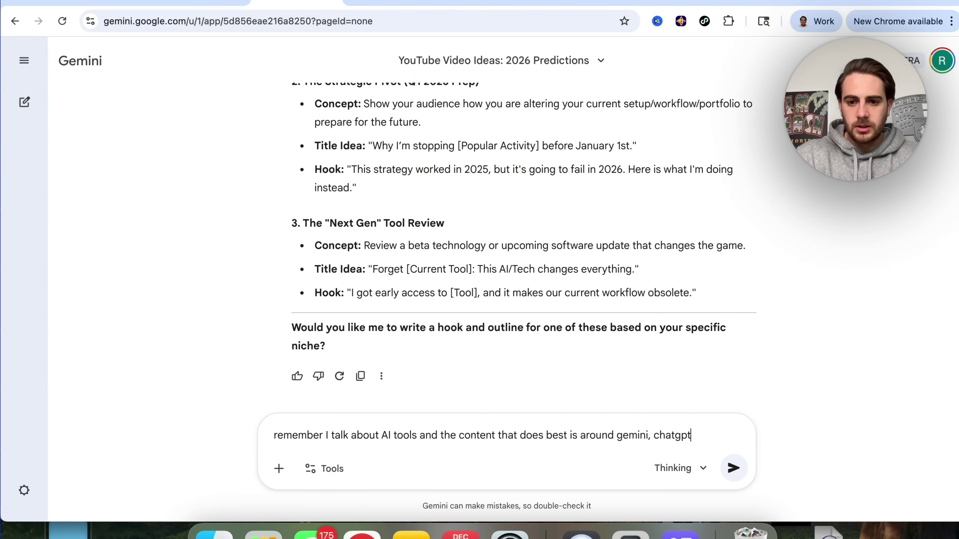
text( etc)
key(Return)
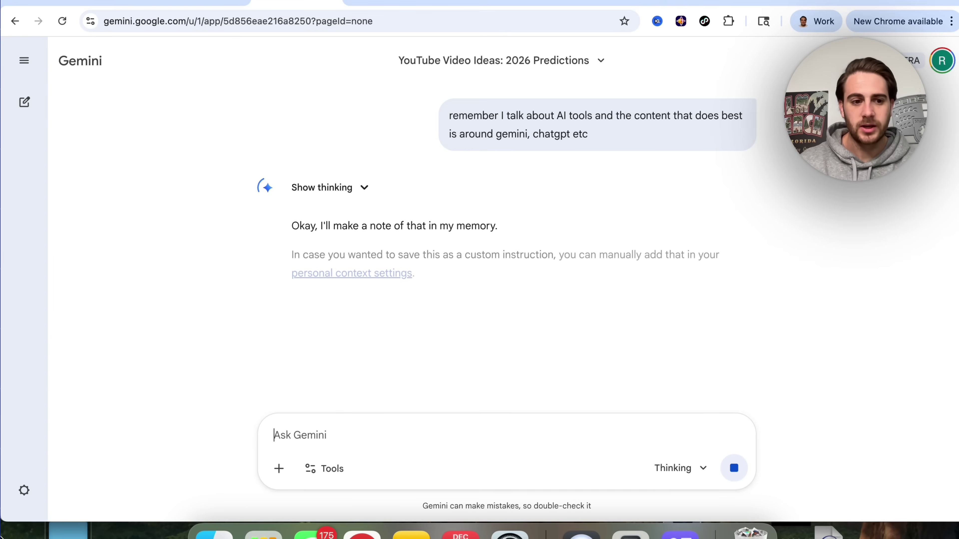
Step: Open Connected Apps from Settings & help and scroll down to select the SynthID description
click(24, 490)
mouse_move(147, 330)
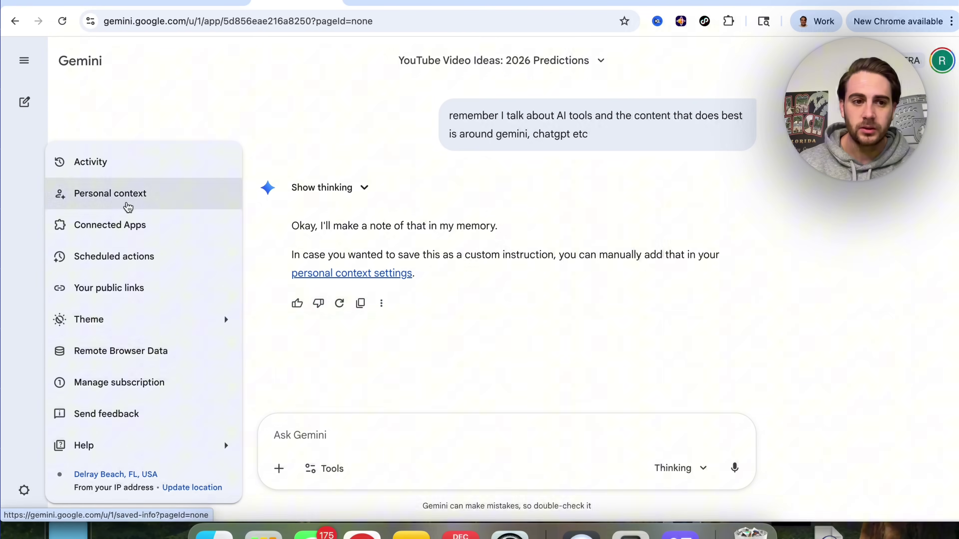
click(133, 225)
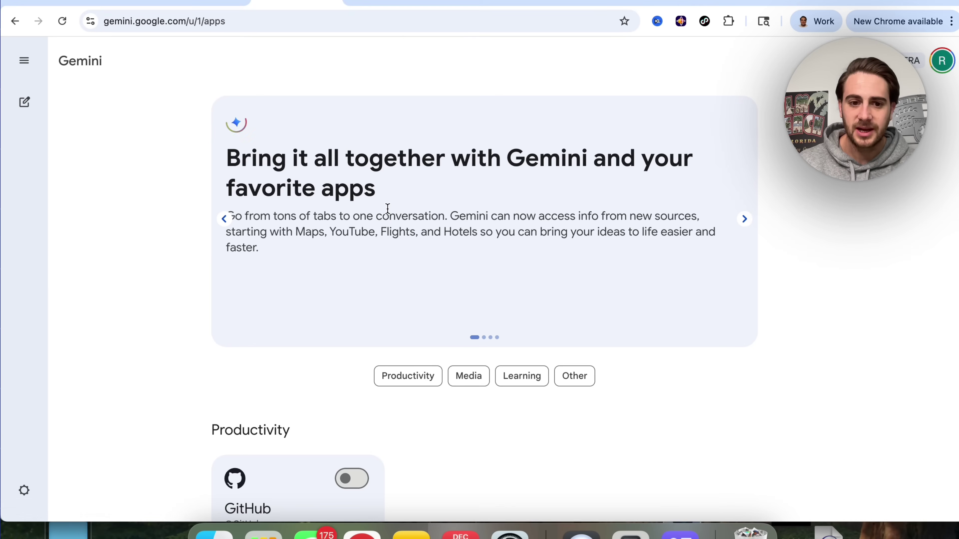
scroll(387, 286, down, 15)
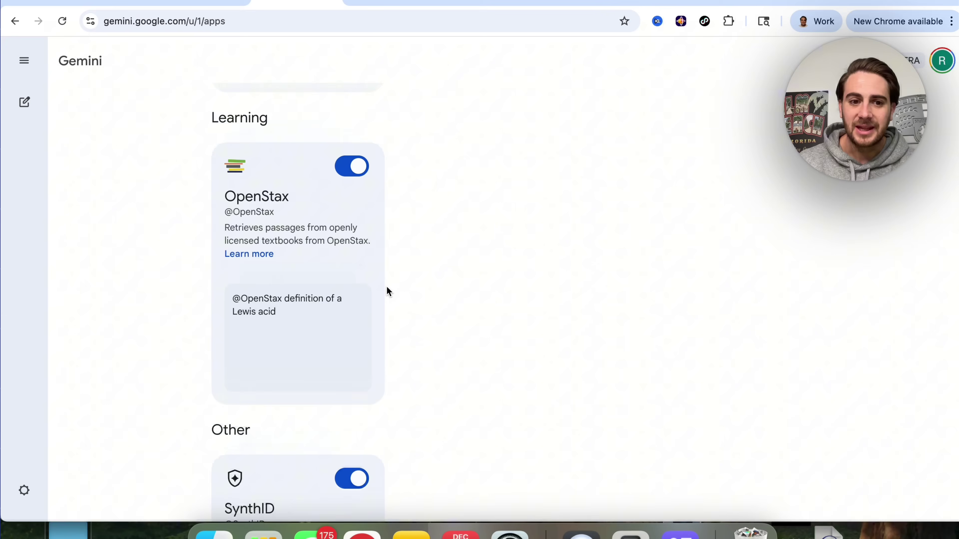
scroll(387, 285, down, 5)
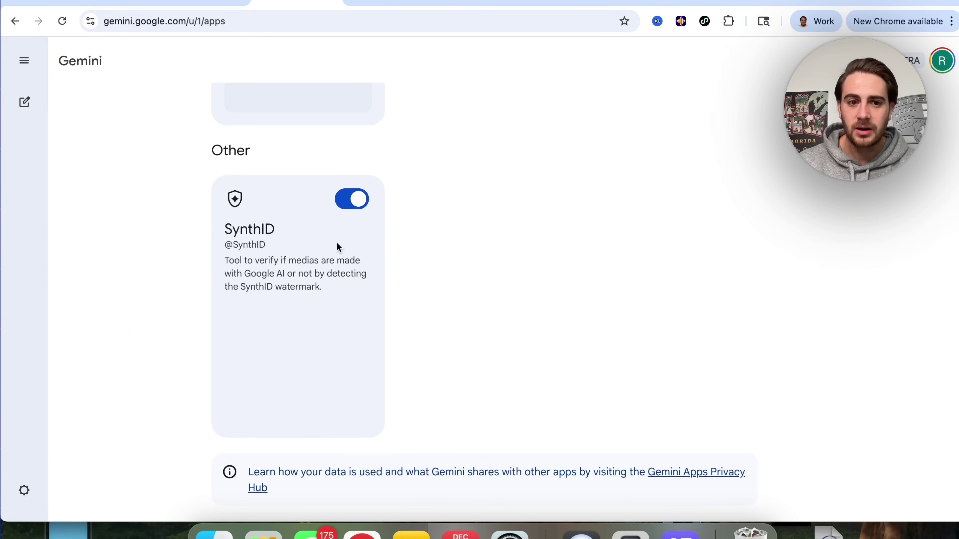
triple_click(292, 266)
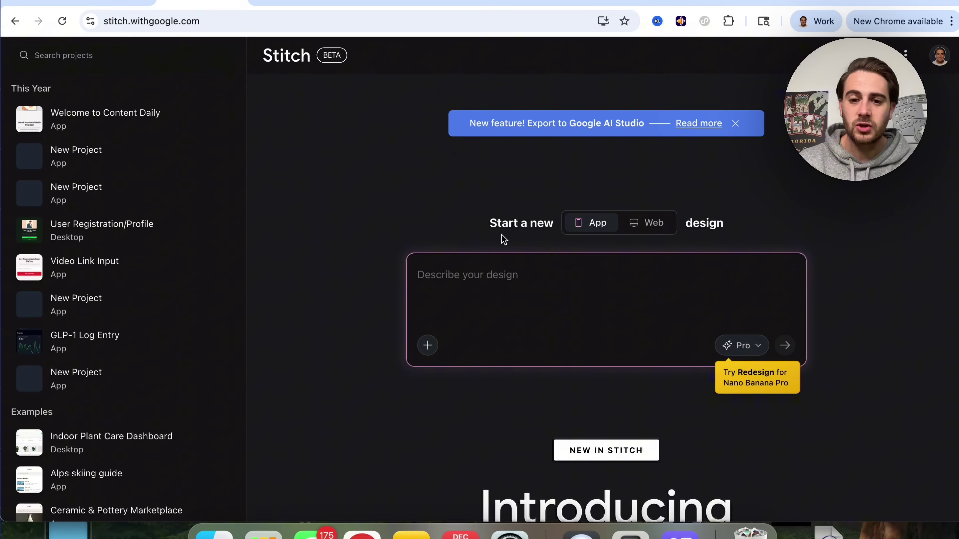
Step: Switch the new Stitch design from App to Web and choose Redesign from the model dropdown
scroll(502, 235, down, 7)
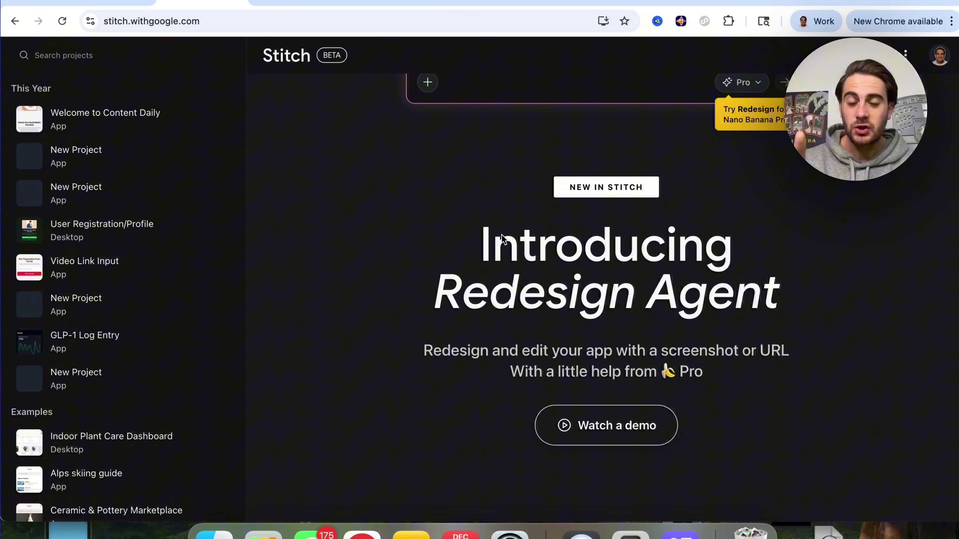
scroll(543, 233, up, 7)
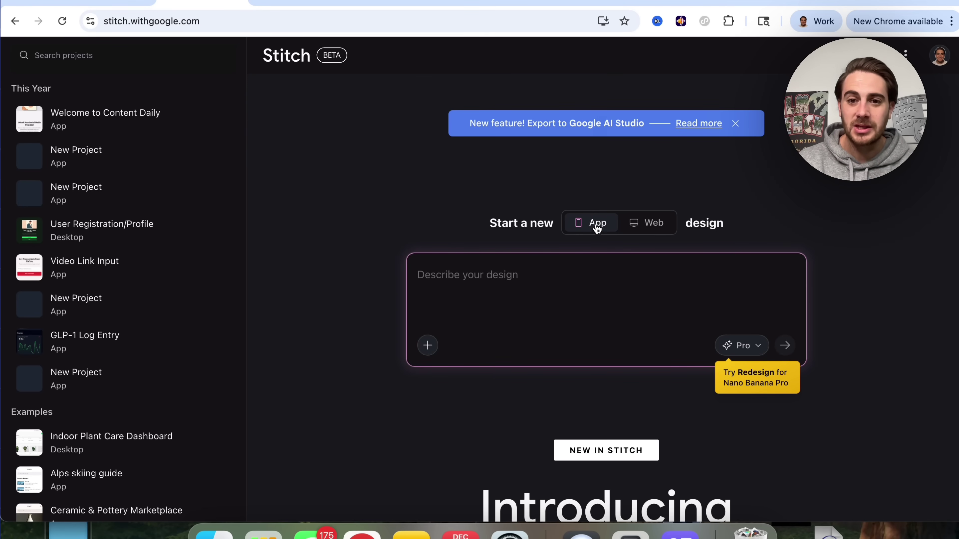
click(650, 226)
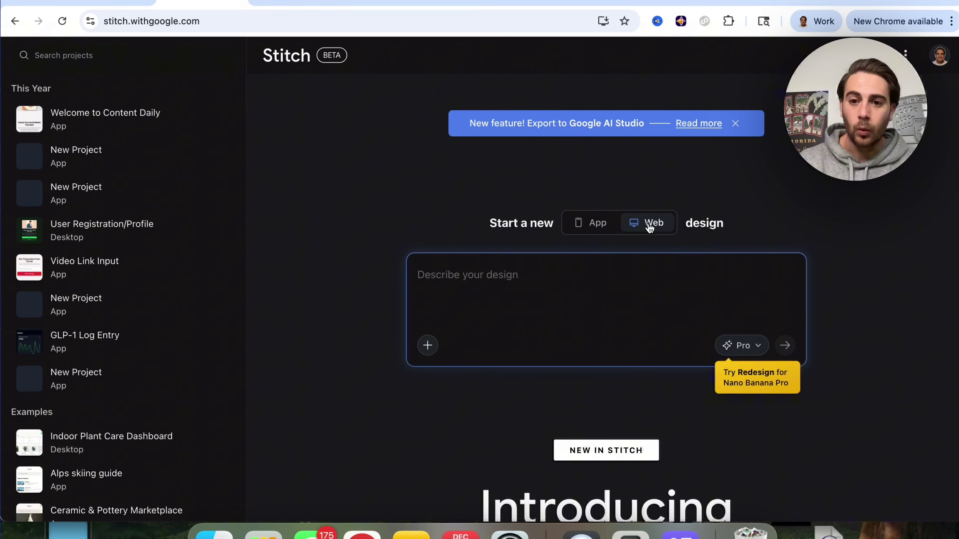
click(749, 354)
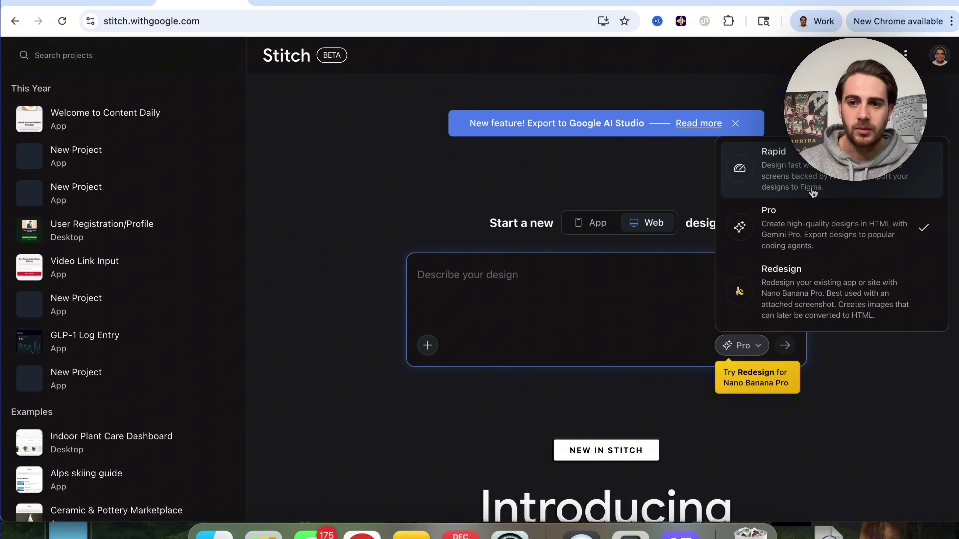
click(811, 310)
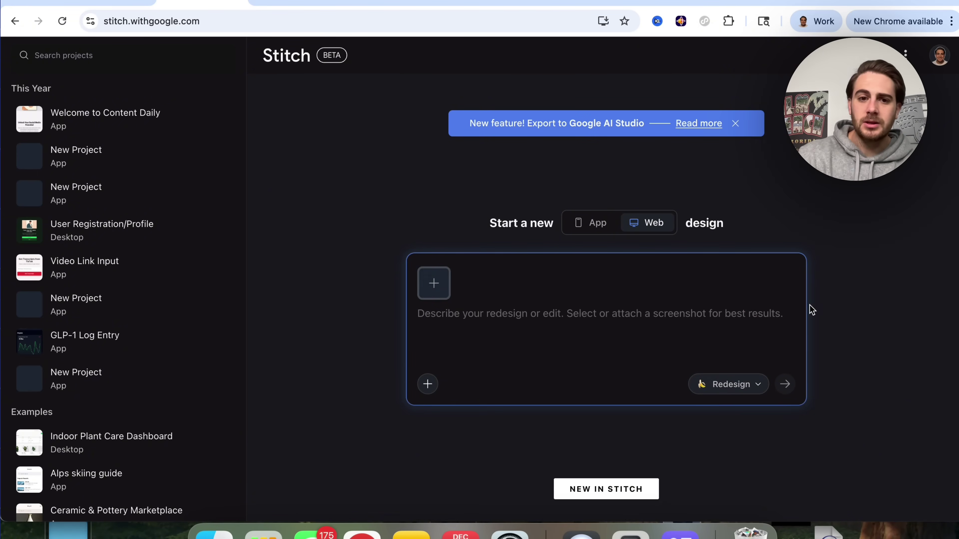
Step: Load contentbuddy.ai in a new browser tab
click(925, 1)
text(contentbuddy.ai)
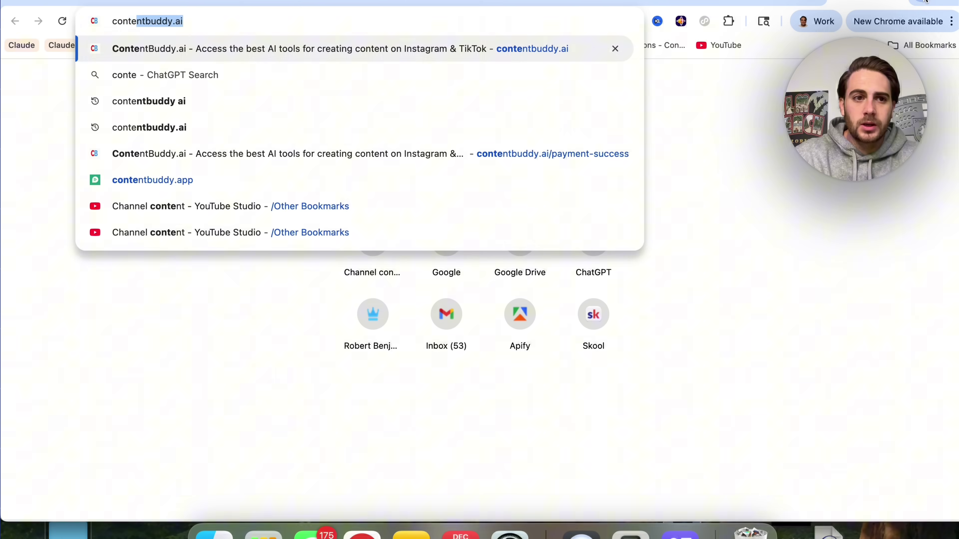
key(Return)
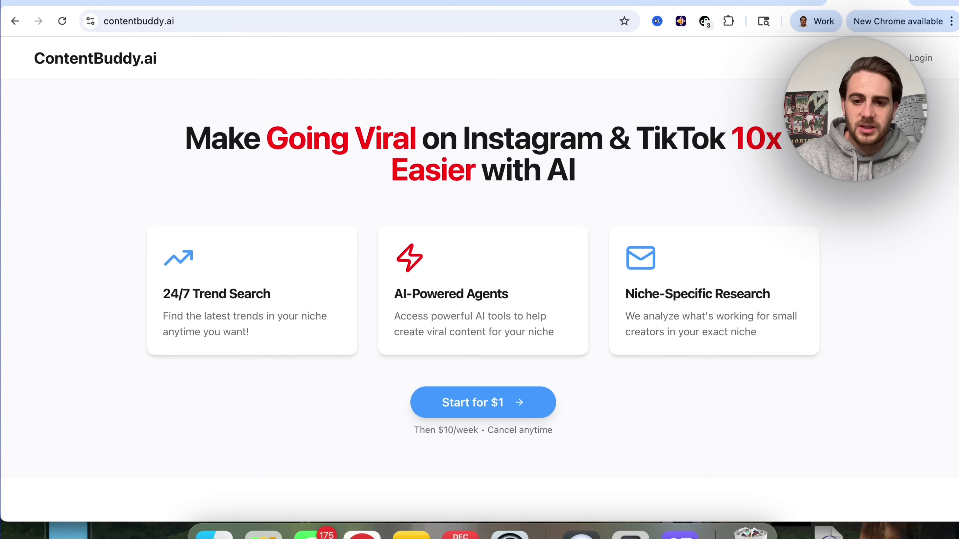
Step: Screenshot the landing page headline and feature cards, then return to the Stitch tab
key(super+shift+4)
drag(16, 42, 955, 474)
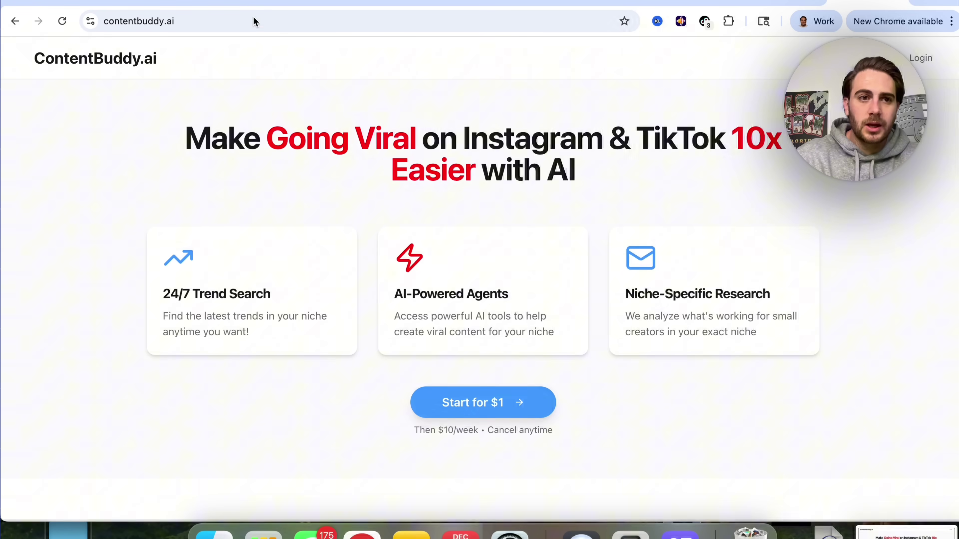
click(189, 3)
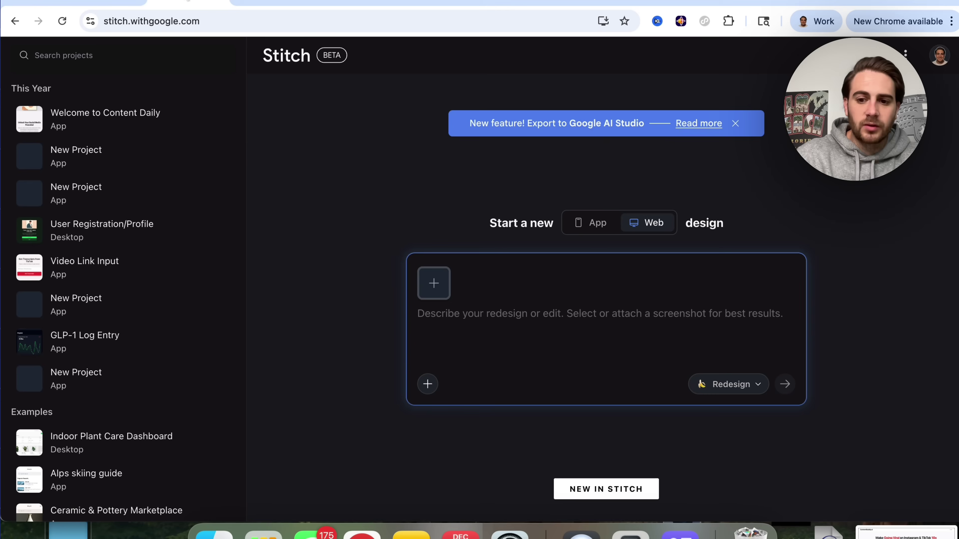
Step: Attach the 6.55.55 AM screenshot from Recents to the Stitch prompt
click(434, 282)
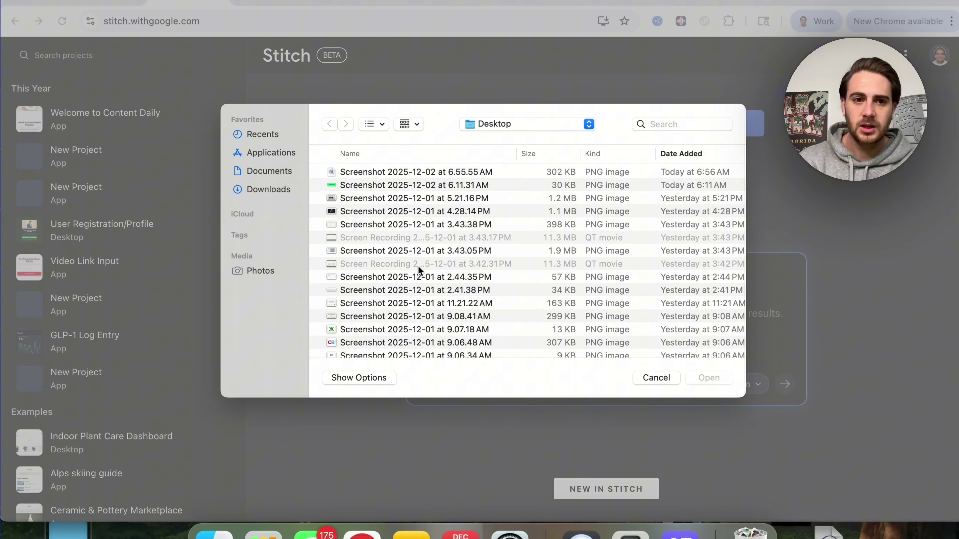
click(281, 130)
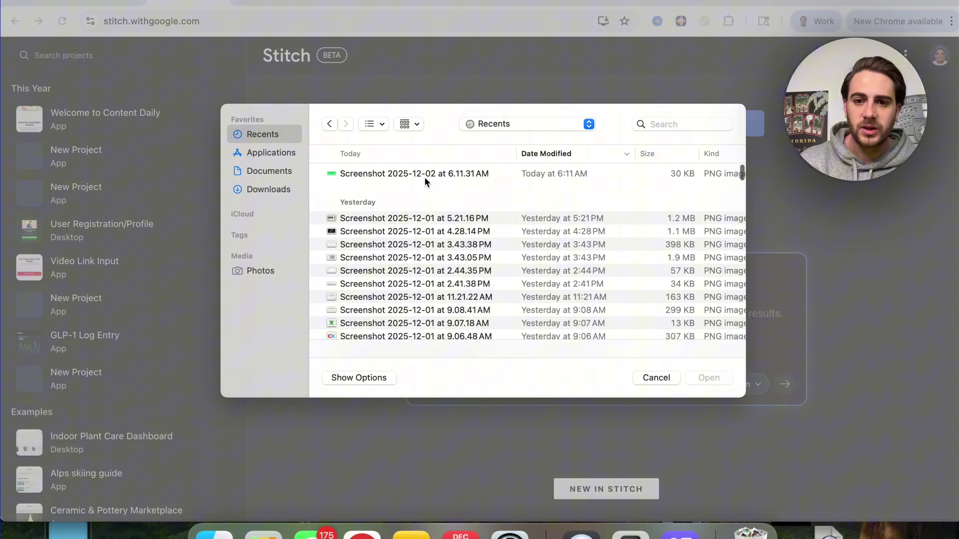
double_click(437, 168)
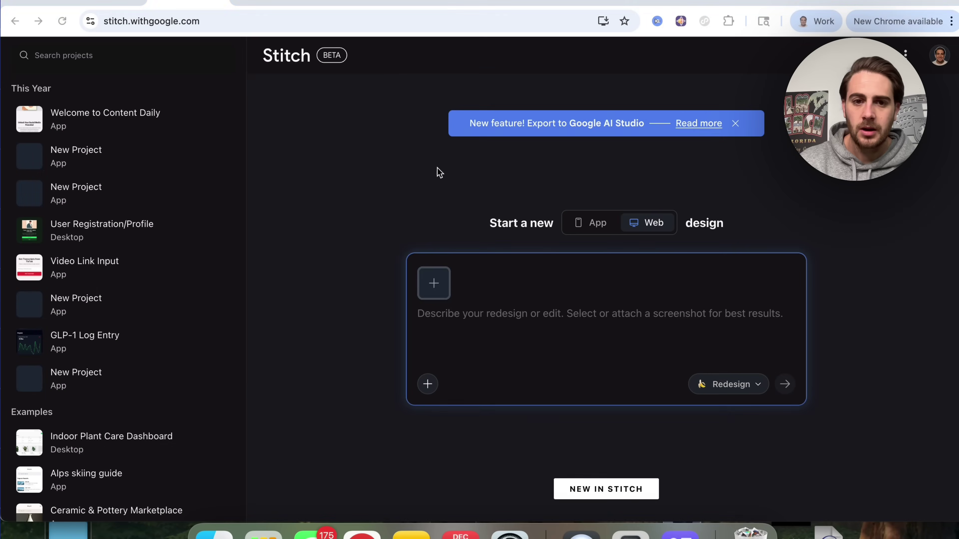
Step: Submit a prompt asking Stitch to redesign this Instagram & TikTok views tool
click(535, 313)
text(Re)
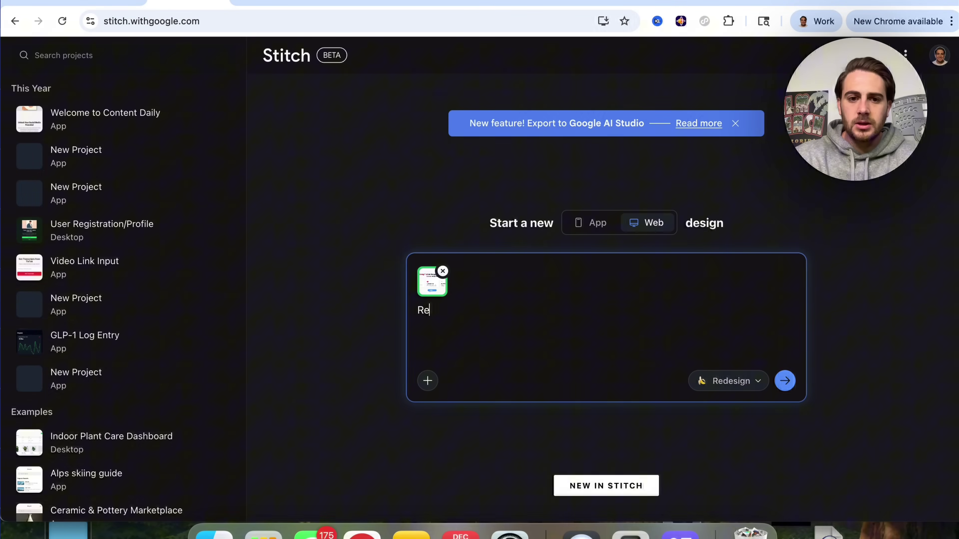
text(design this tool that is focused on helping people get more views on)
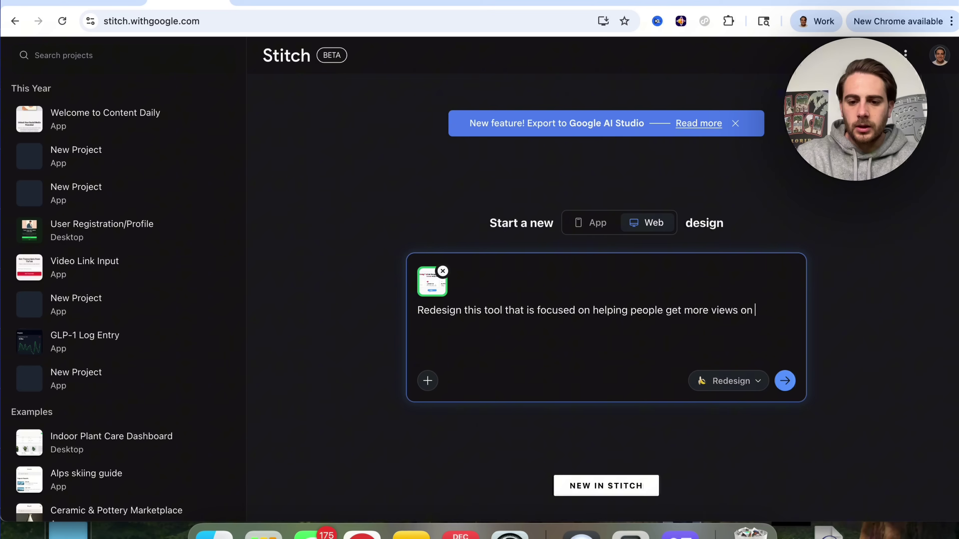
text(gram & TikTok with AI Agents)
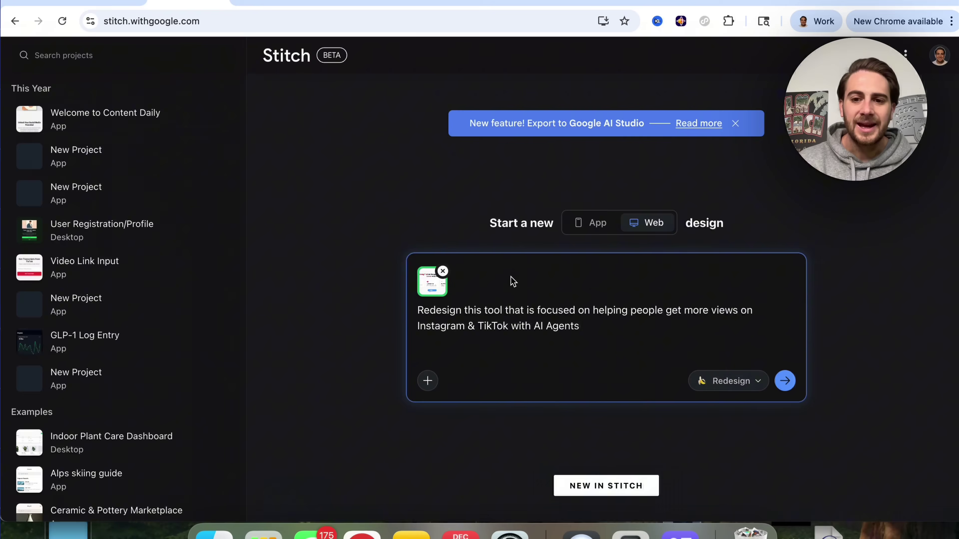
key(Return)
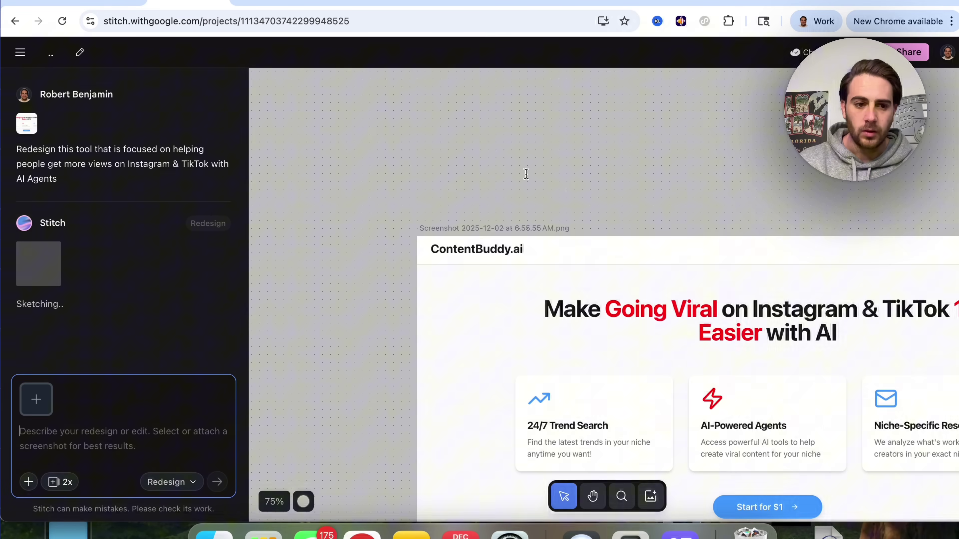
Step: Zoom the canvas out and select the original screenshot frame while the redesign generates
scroll(511, 189, down, 5)
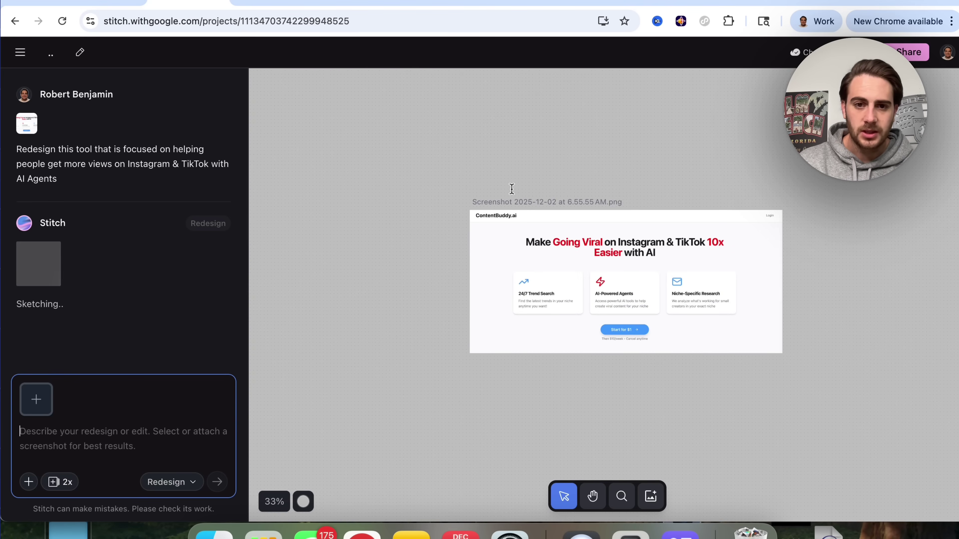
click(539, 223)
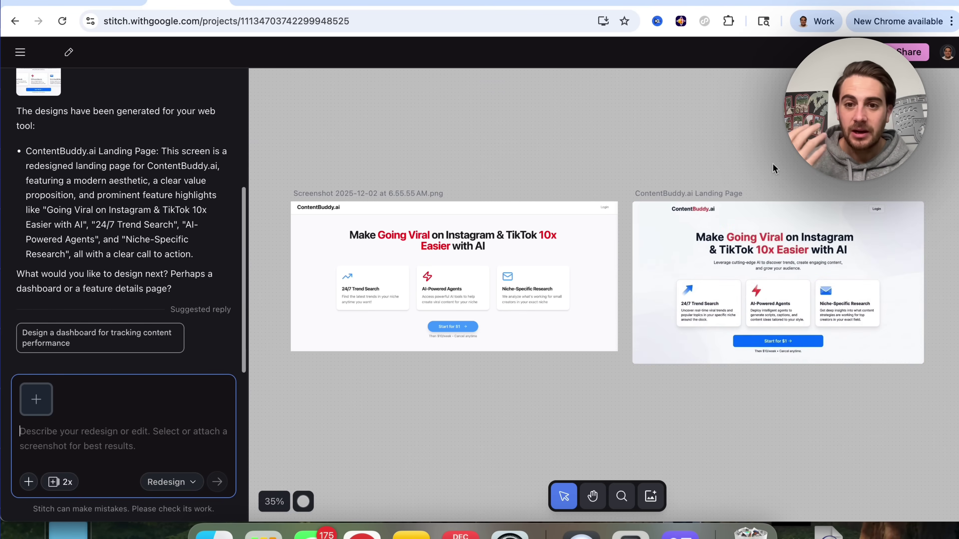
Step: Select the redesigned ContentBuddy.ai Landing Page frame and open its '...' actions menu
click(507, 257)
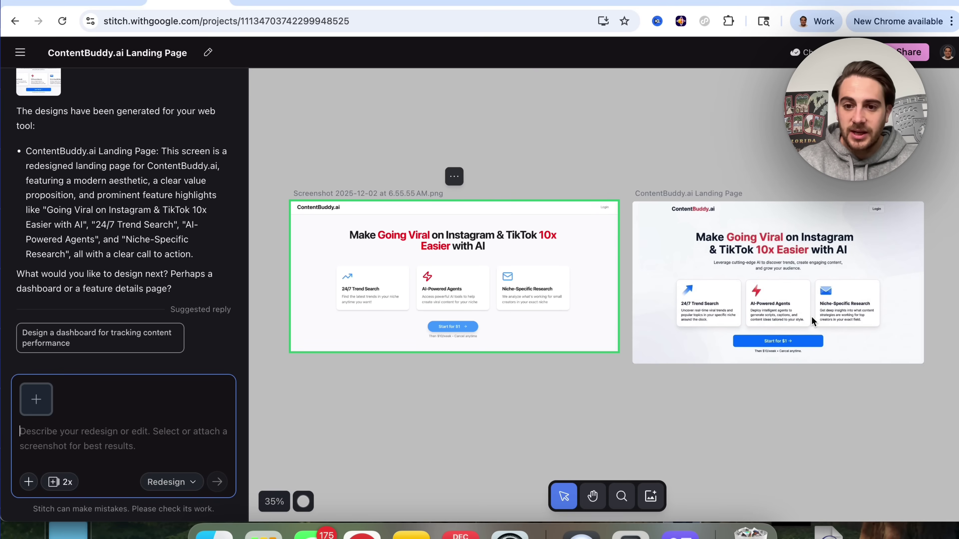
click(624, 363)
click(297, 264)
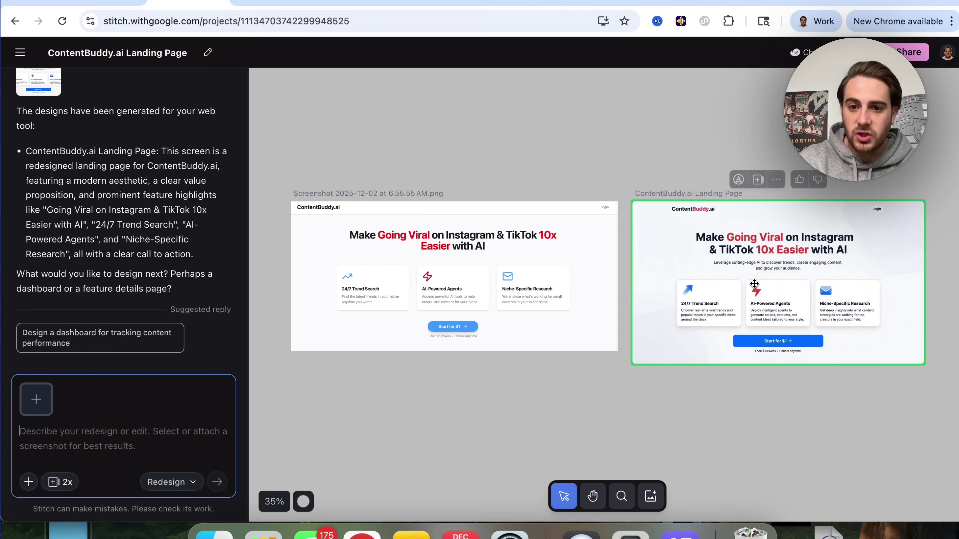
click(752, 225)
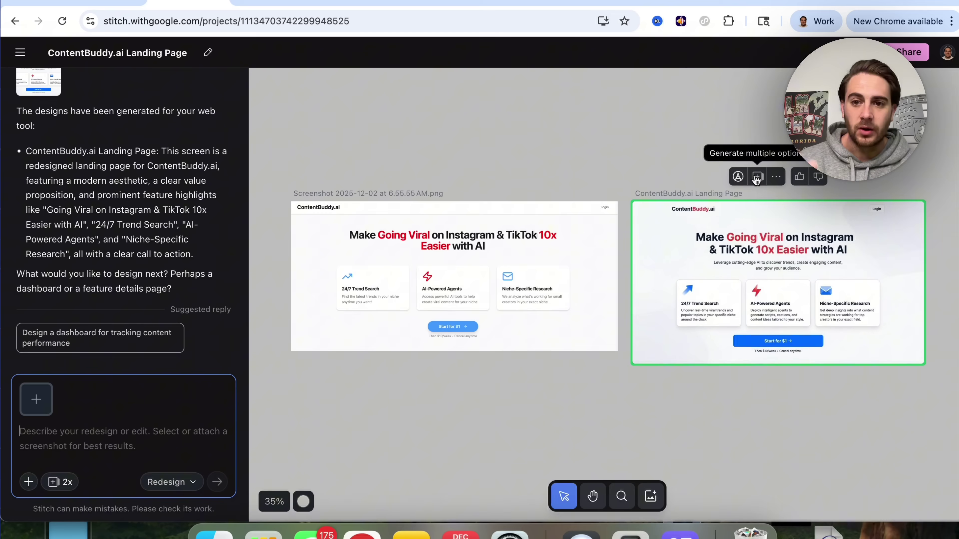
click(776, 177)
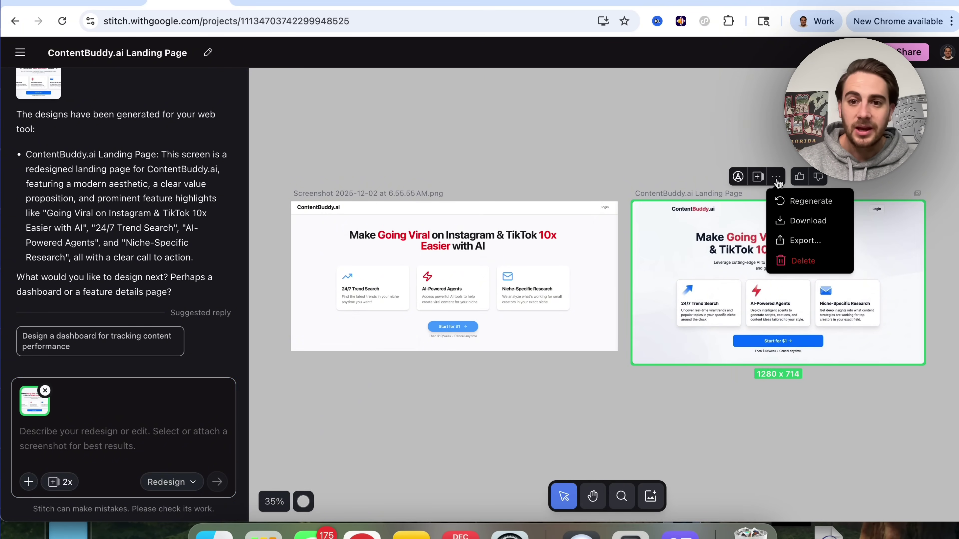
Step: Dismiss the Stitch design's more-actions menu without choosing anything
click(812, 235)
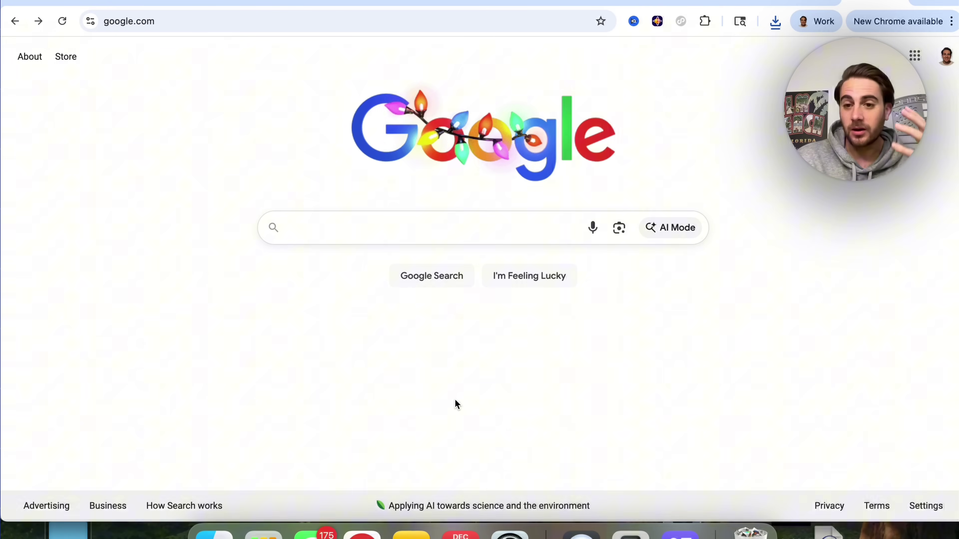
Step: Ask AI Mode for a memory foam vs hybrid mattress table and open google.com in a new tab
click(668, 228)
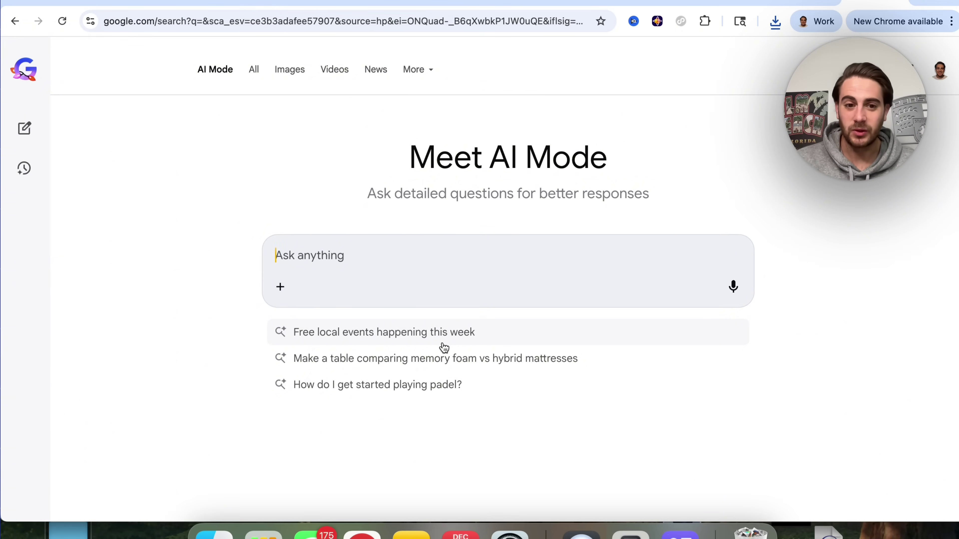
click(377, 362)
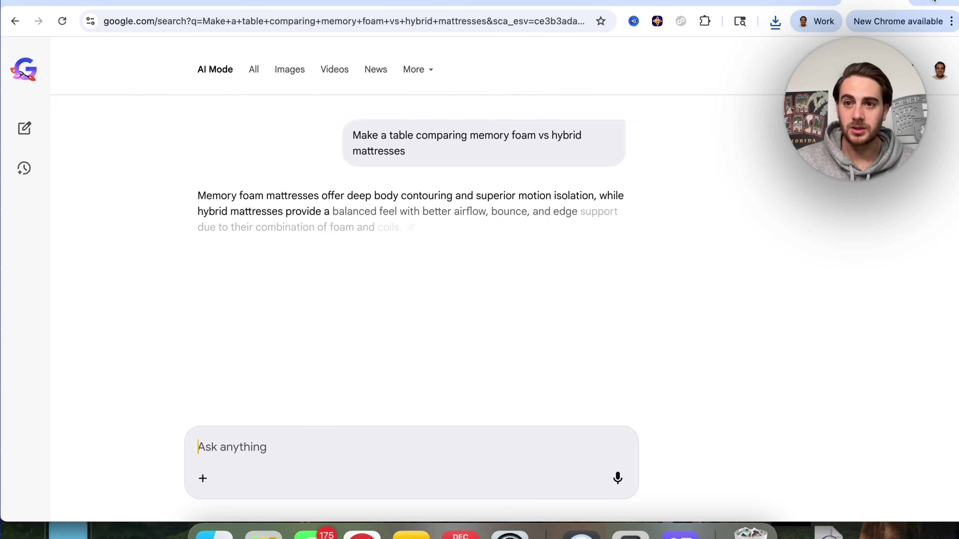
key(super+t)
text(google.com)
key(Return)
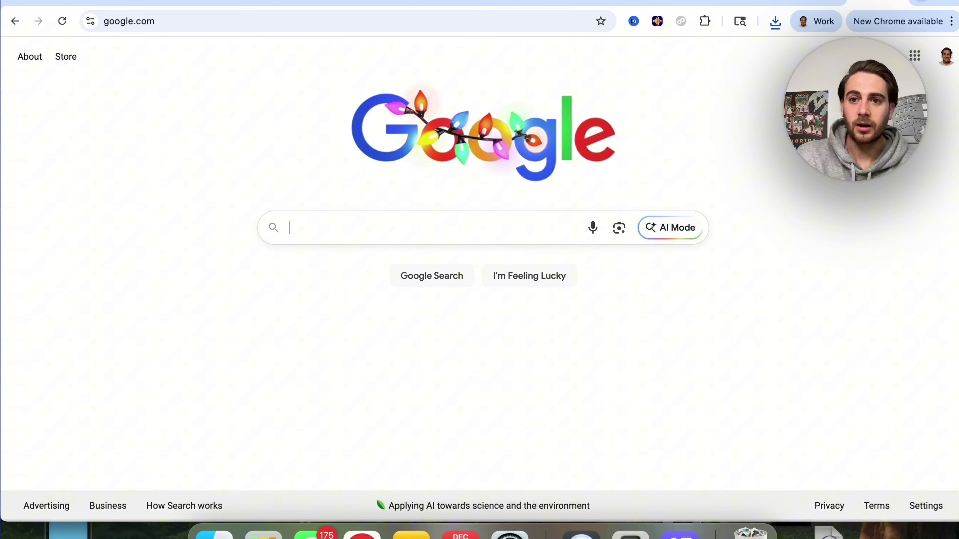
Step: Paste the mattress phrase into google.com, reword it to 'Compare…', and run the search
key(super+w)
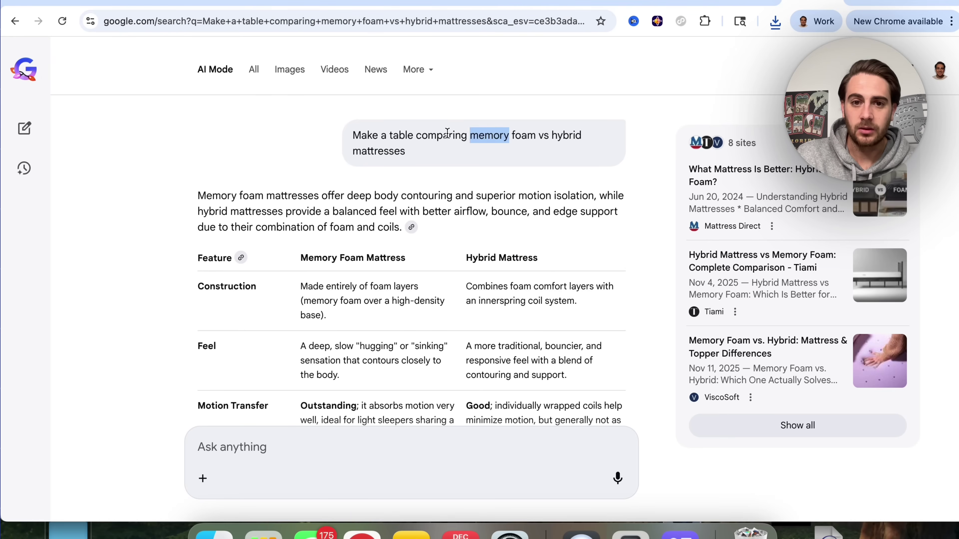
drag(453, 155, 491, 154)
key(super+c)
key(ctrl+Tab)
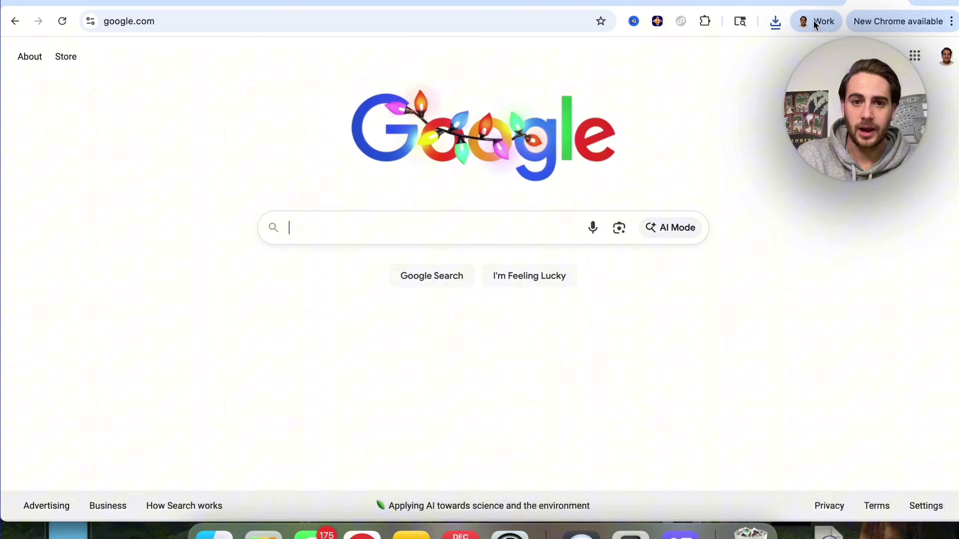
key(super+v)
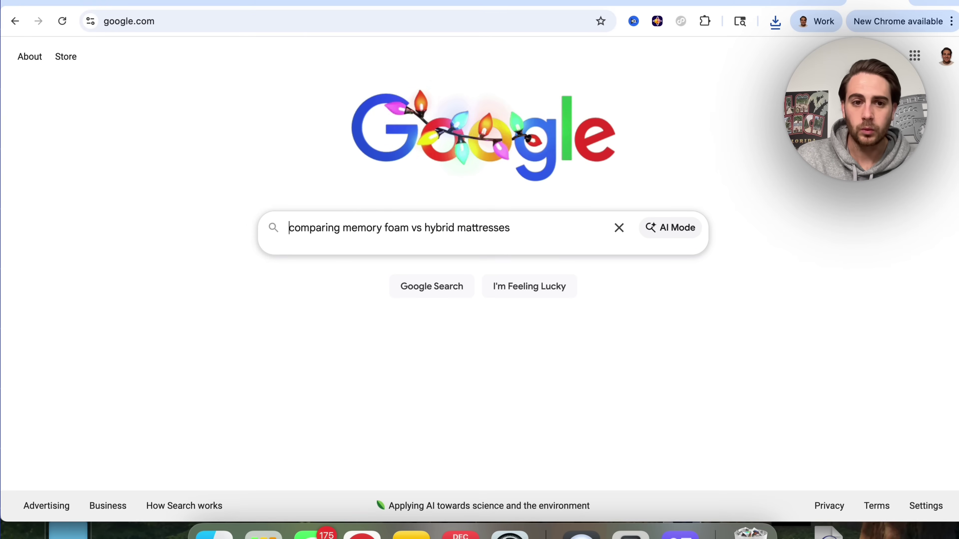
double_click(321, 228)
text(Compare)
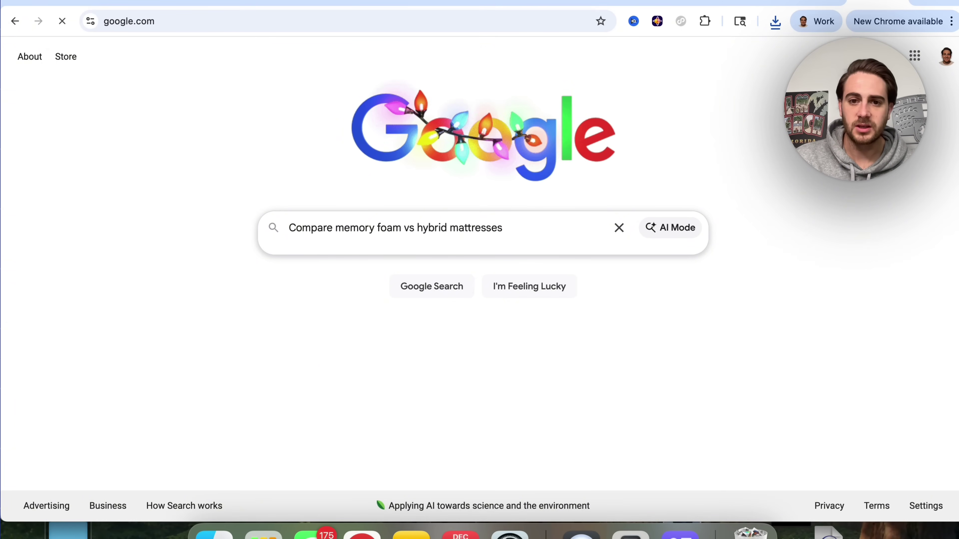
key(Return)
Step: Expand and read the full AI Overview comparing memory foam and hybrid mattresses
scroll(260, 252, down, 5)
scroll(260, 252, down, 15)
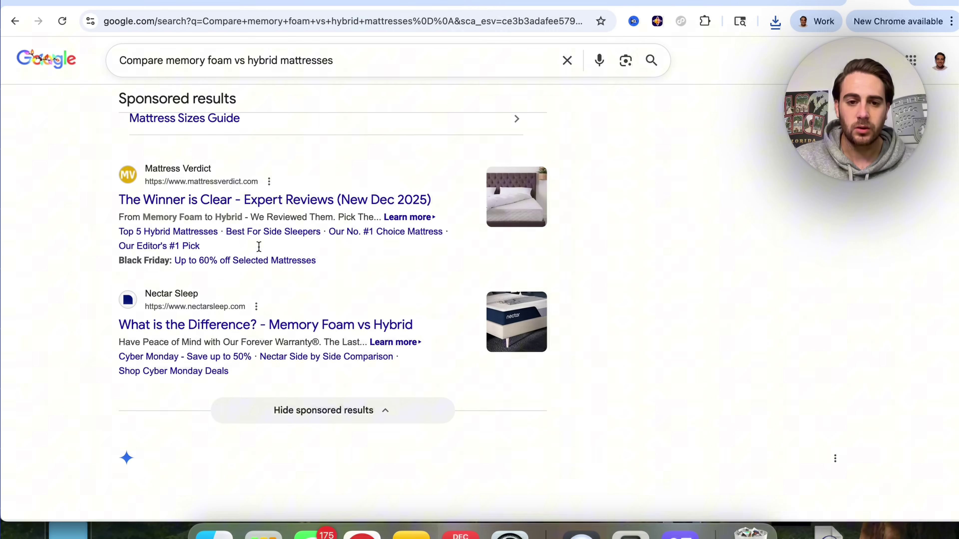
scroll(259, 251, up, 12)
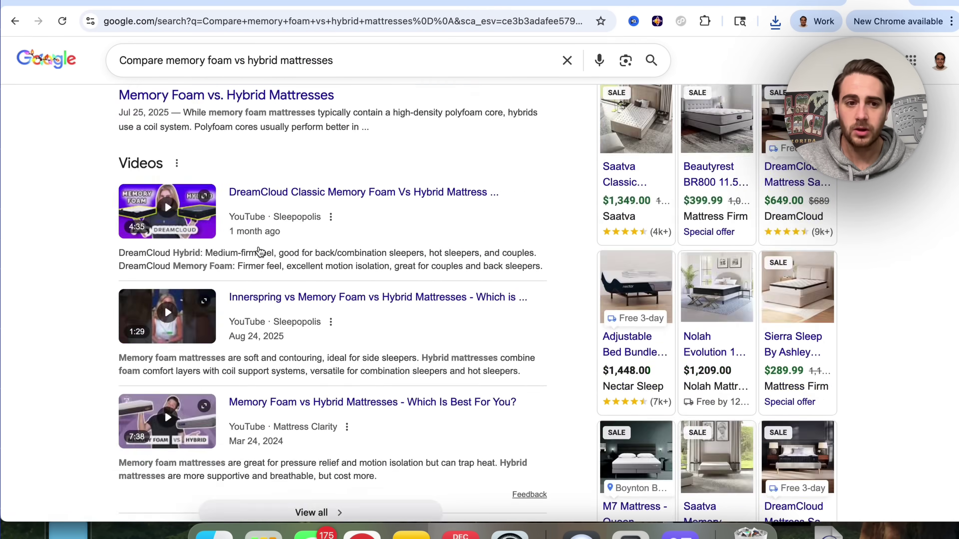
click(288, 475)
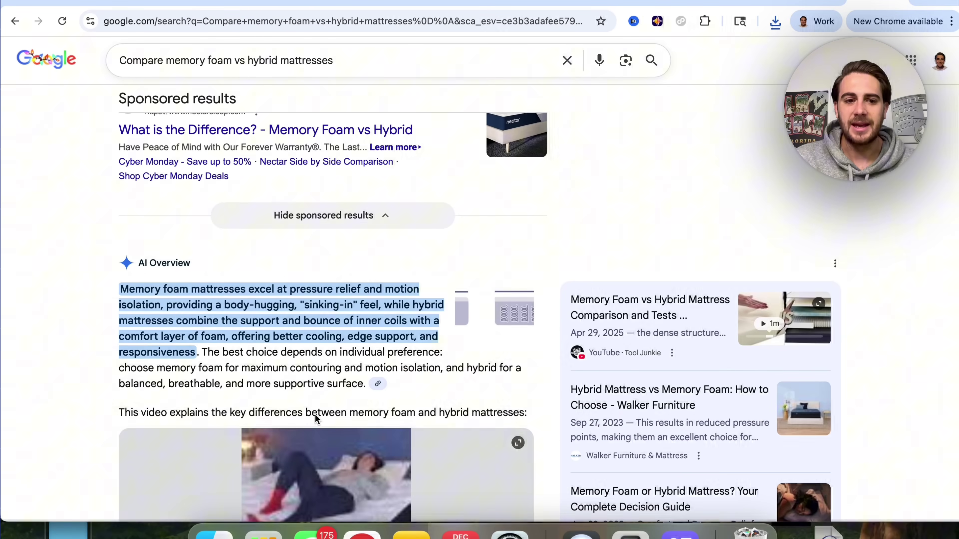
scroll(345, 366, down, 8)
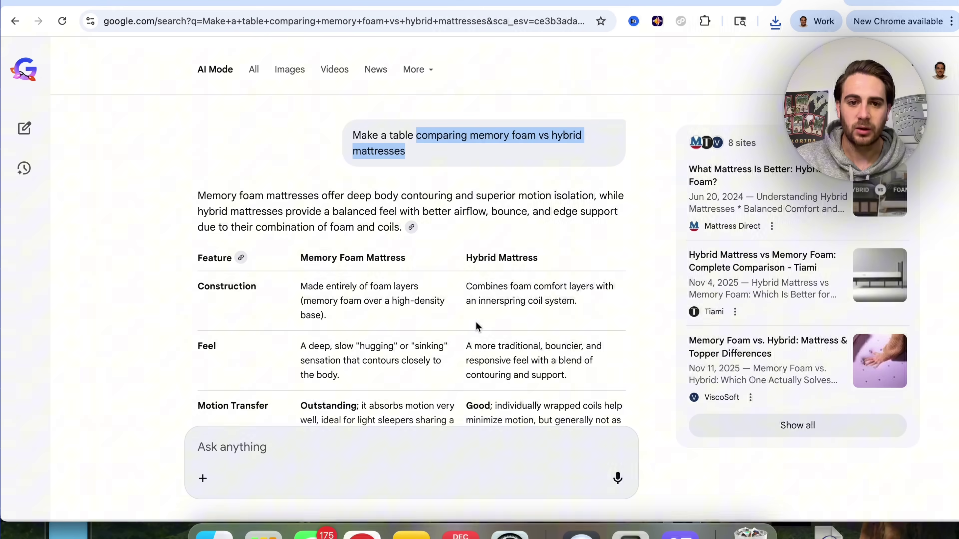
scroll(475, 325, down, 6)
scroll(476, 322, down, 6)
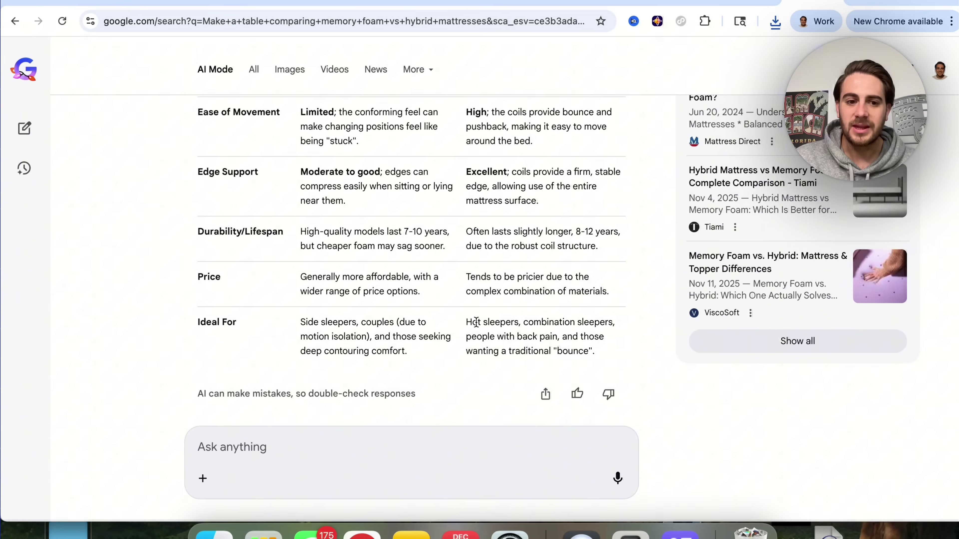
scroll(476, 322, up, 10)
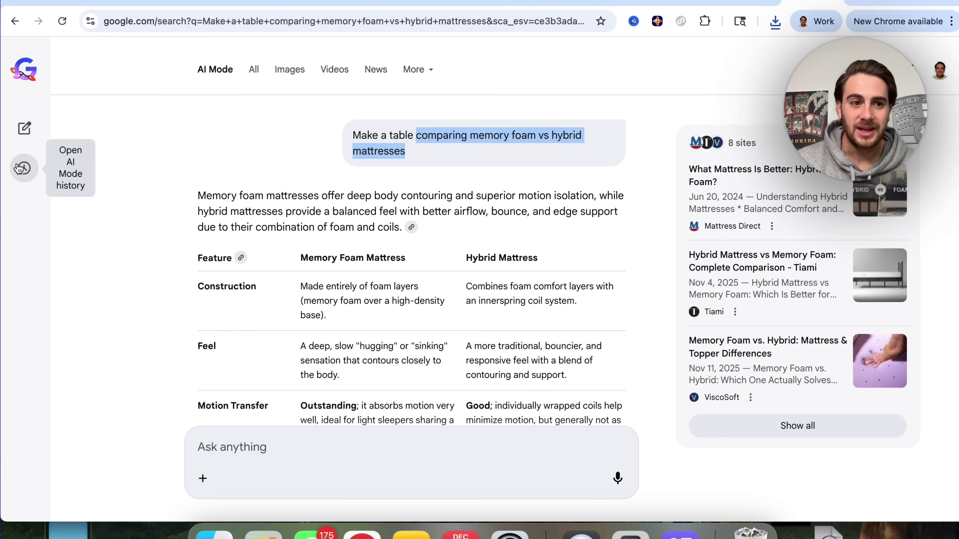
Step: Start a new AI Mode chat asking 'Describe how white blood cells work'
click(24, 168)
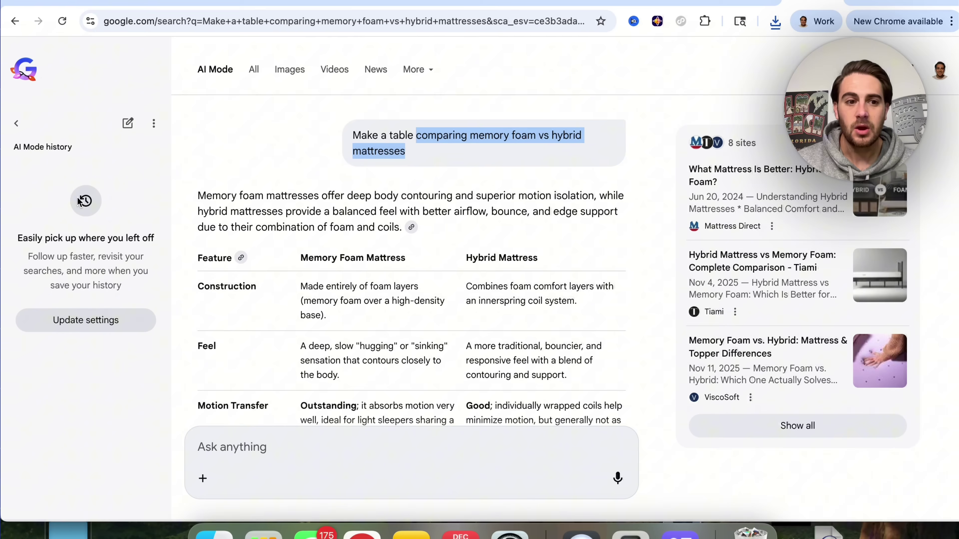
click(16, 123)
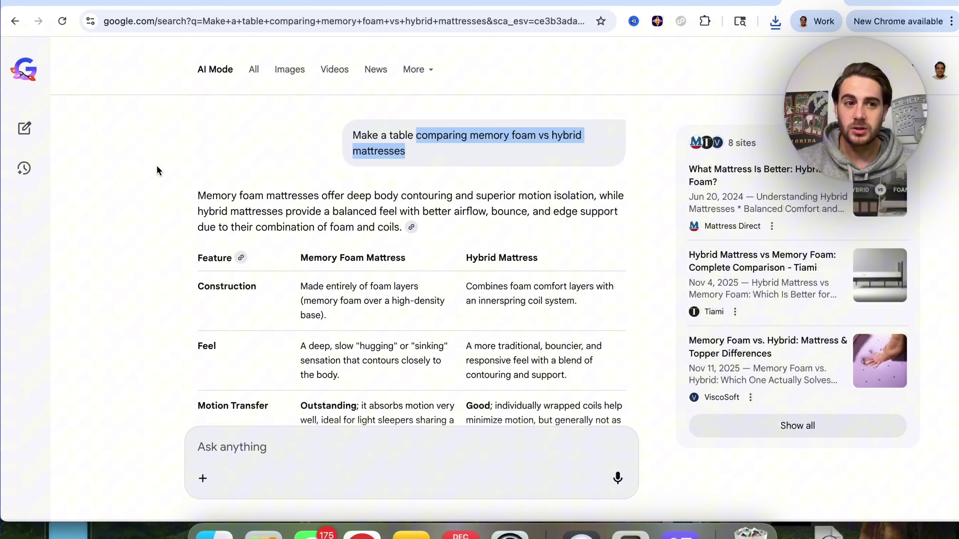
click(25, 128)
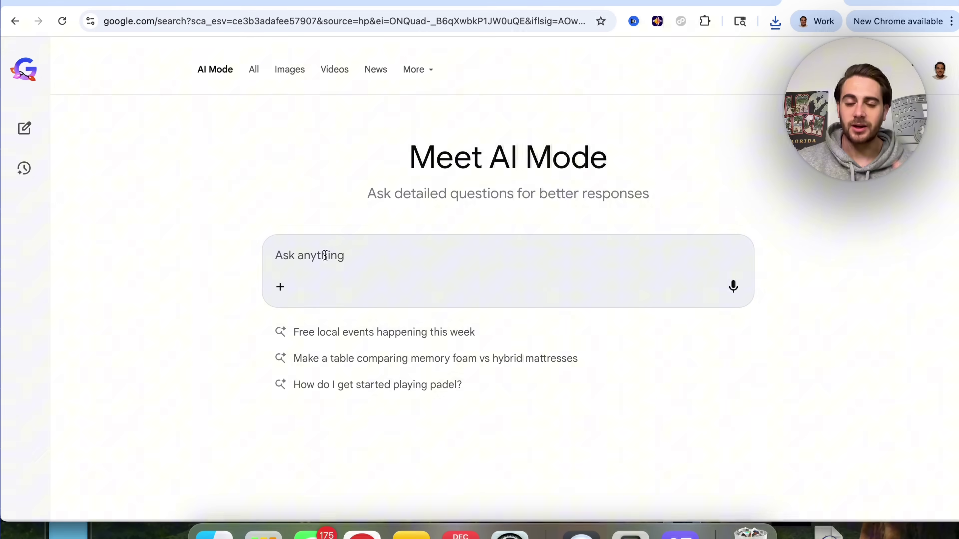
text(De)
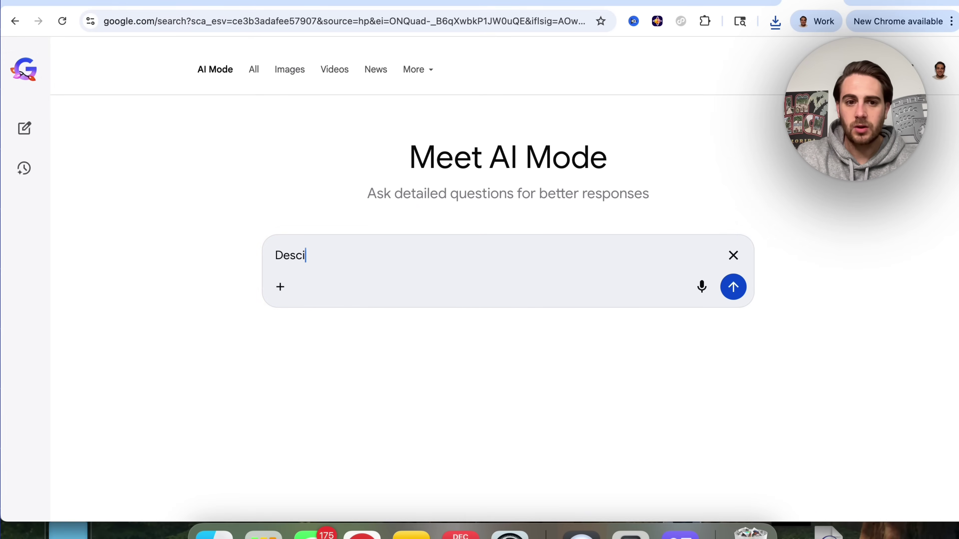
text(scribe how wwhite)
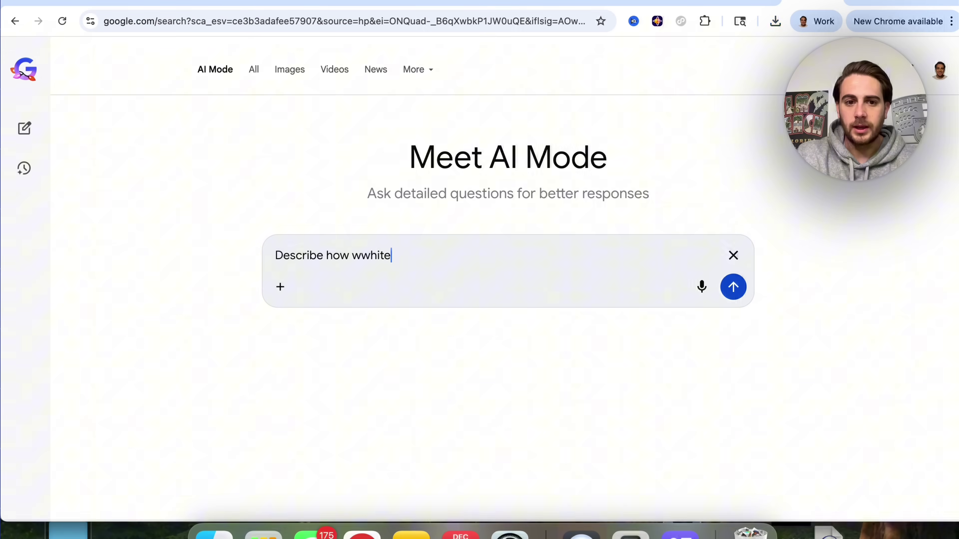
key(BackSpace)
key(BackSpace)
key(BackSpace)
key(BackSpace)
key(BackSpace)
text(hite blood cells wo)
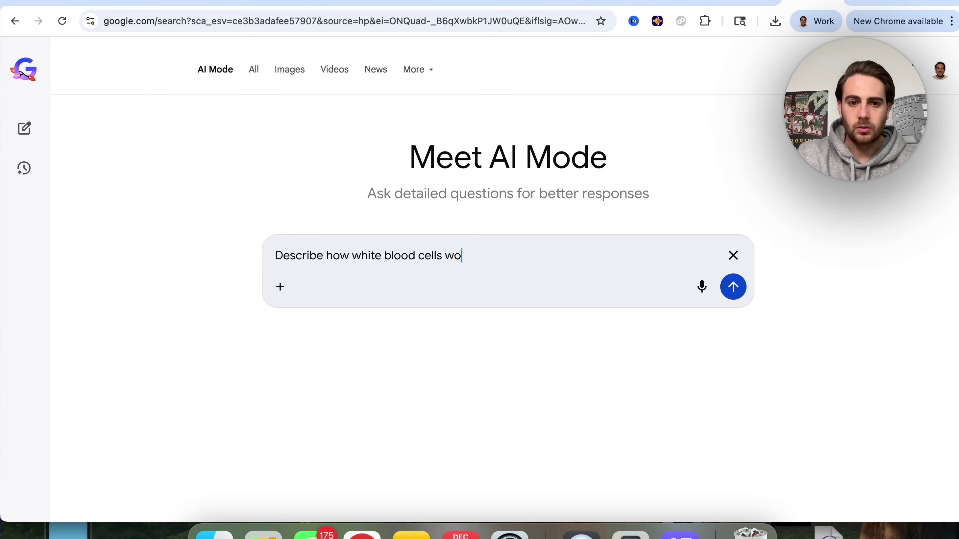
text(rk)
key(Return)
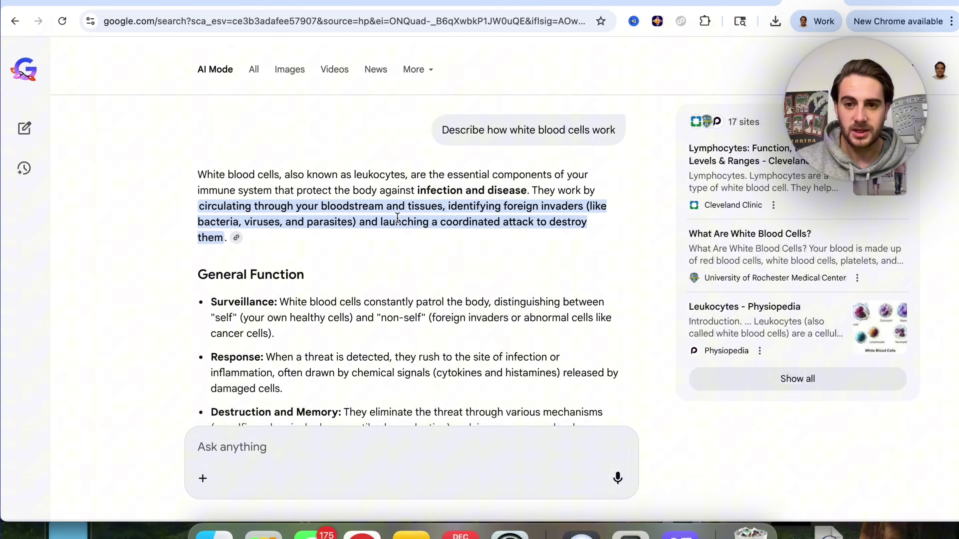
Step: Read through the answer's sections on white blood cell function and types
scroll(401, 129, down, 2)
scroll(363, 197, down, 5)
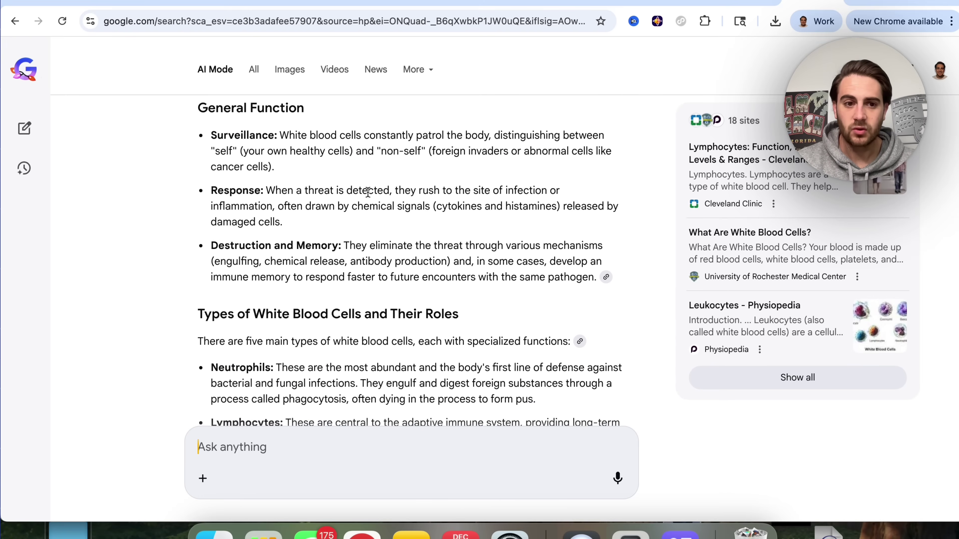
scroll(323, 152, down, 8)
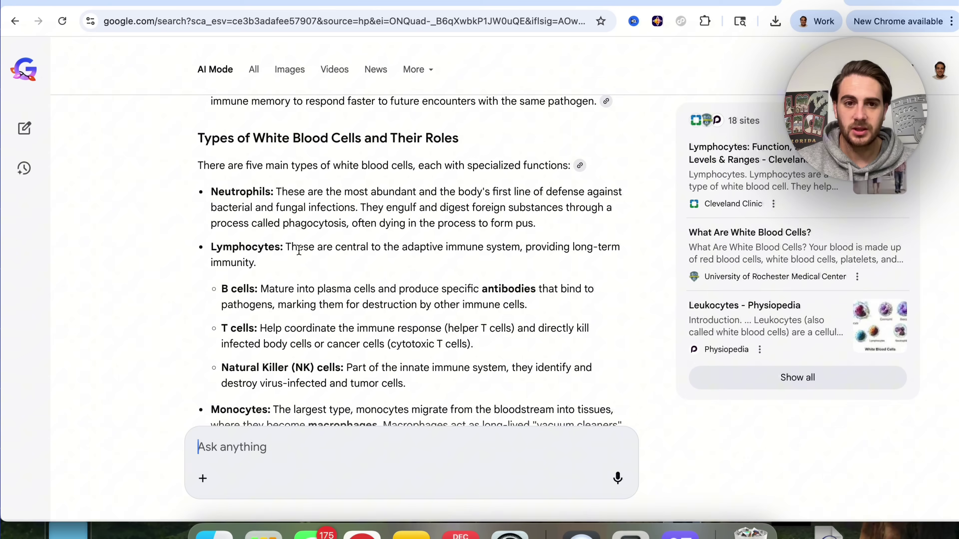
scroll(321, 227, down, 2)
scroll(322, 227, down, 15)
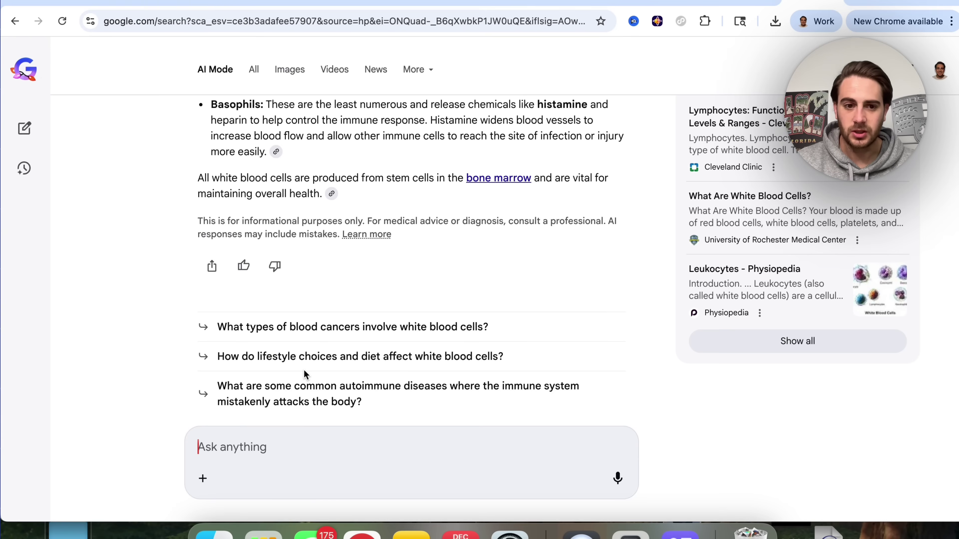
Step: Ask the suggested lifestyle-and-diet follow-up, read the response, then show the attach-file options
click(306, 357)
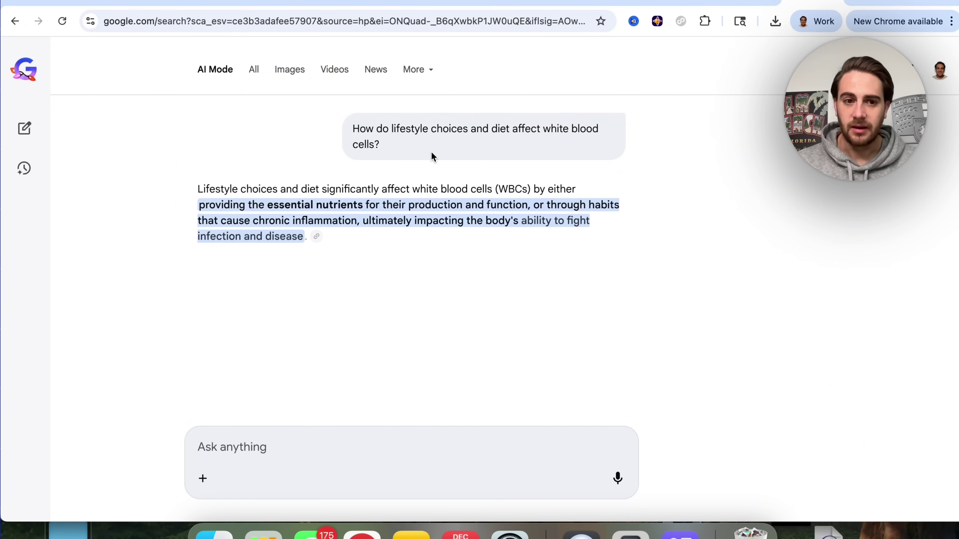
scroll(332, 245, down, 6)
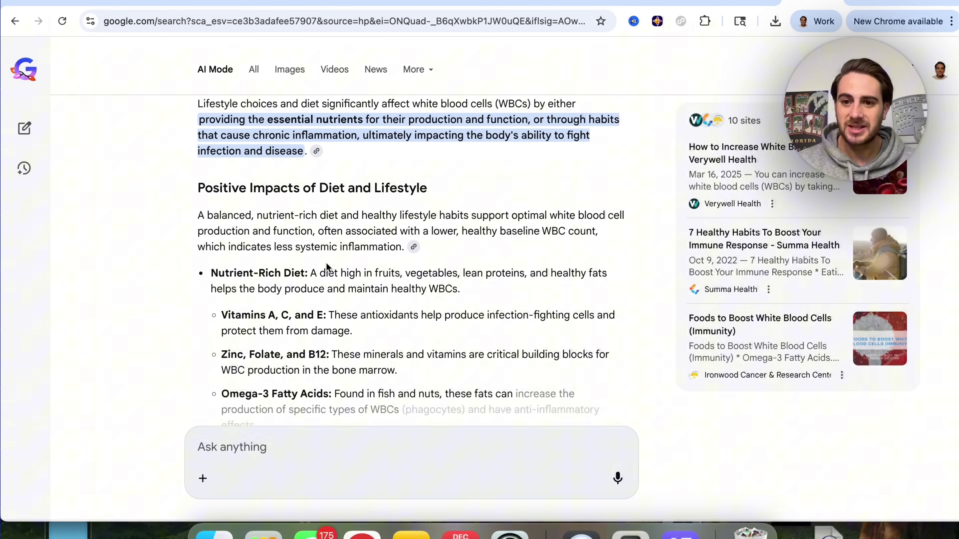
scroll(327, 263, down, 8)
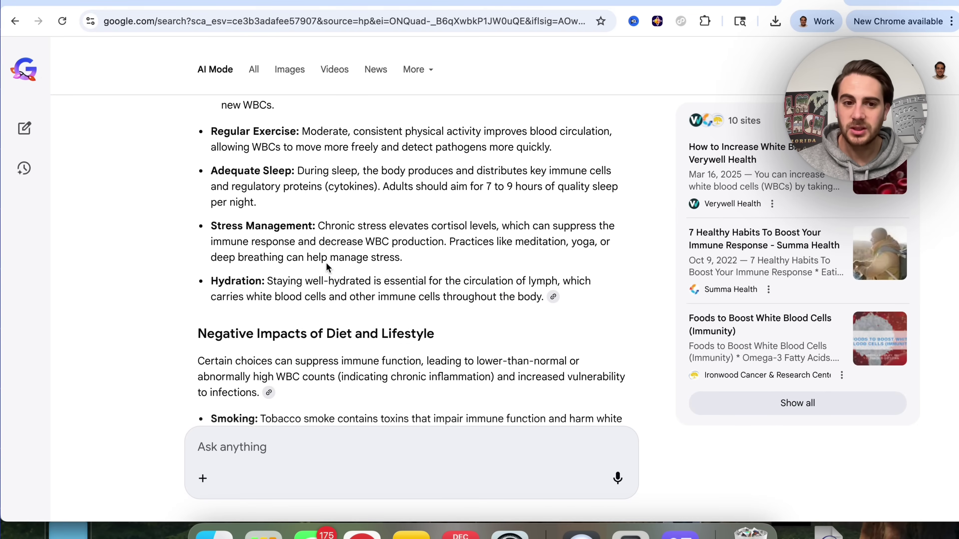
scroll(327, 262, down, 5)
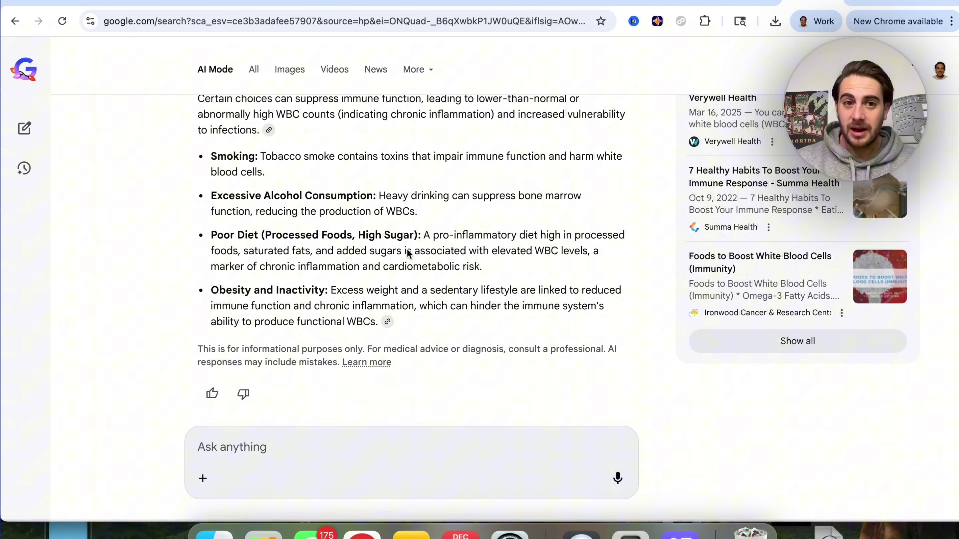
click(202, 479)
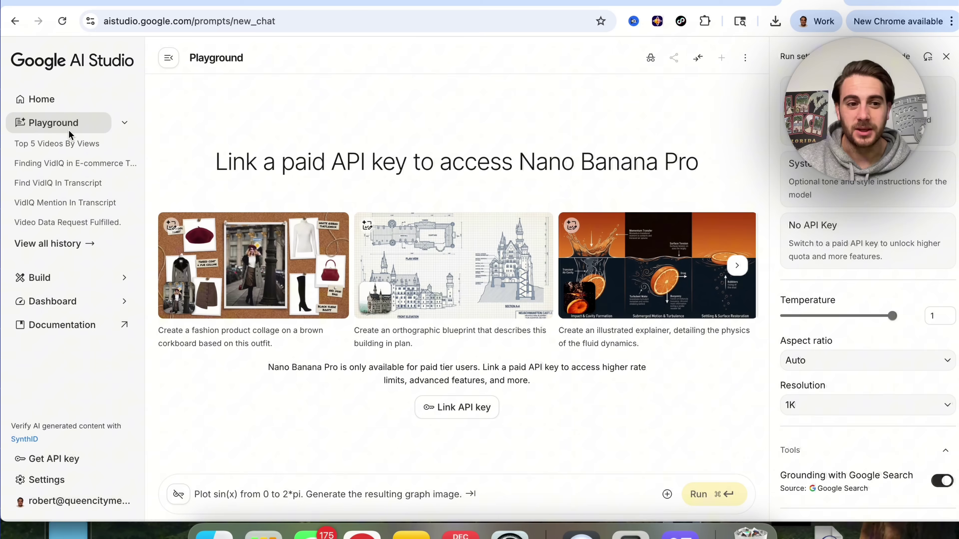
Step: Go to AI Studio's Build page and browse the 'Supercharge your apps with AI' cards
click(41, 277)
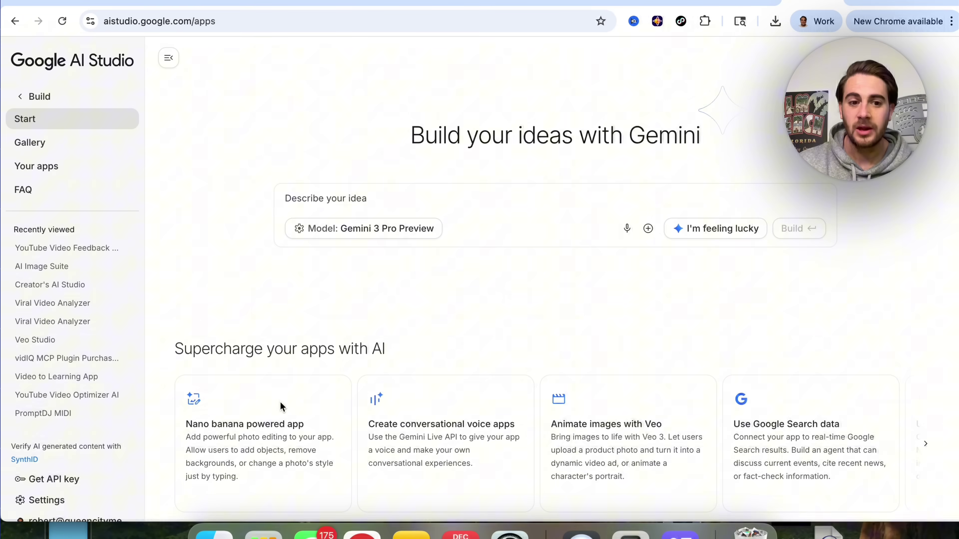
scroll(364, 427, down, 1)
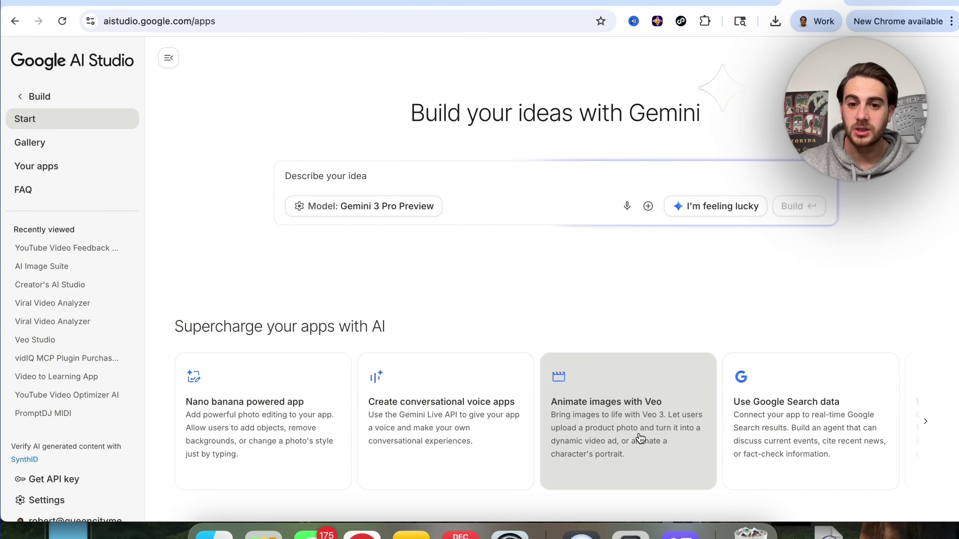
scroll(645, 413, right, 5)
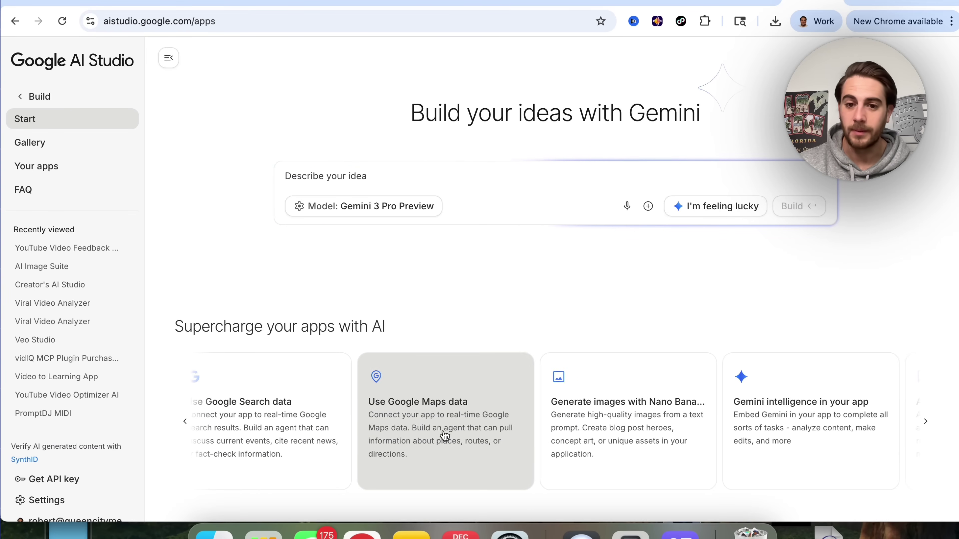
scroll(442, 434, right, 5)
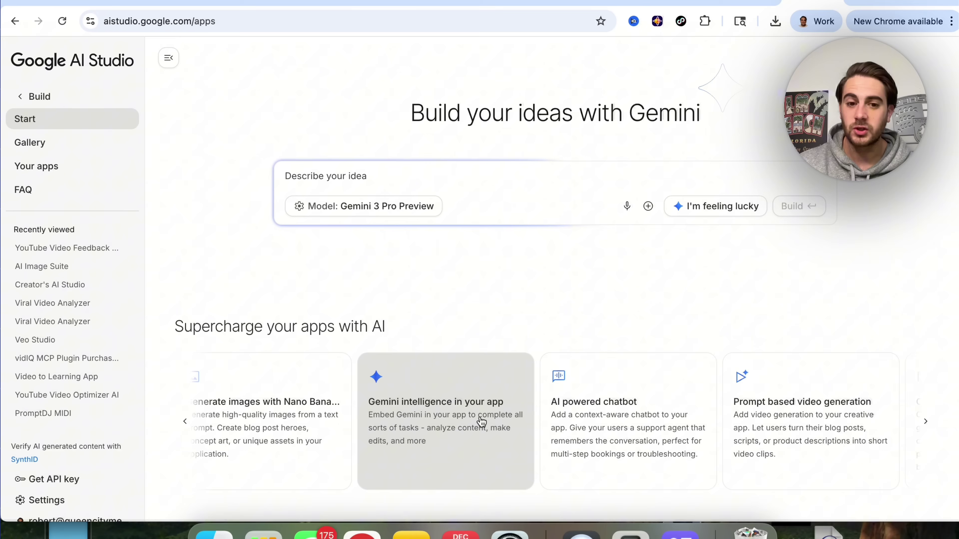
scroll(480, 408, right, 5)
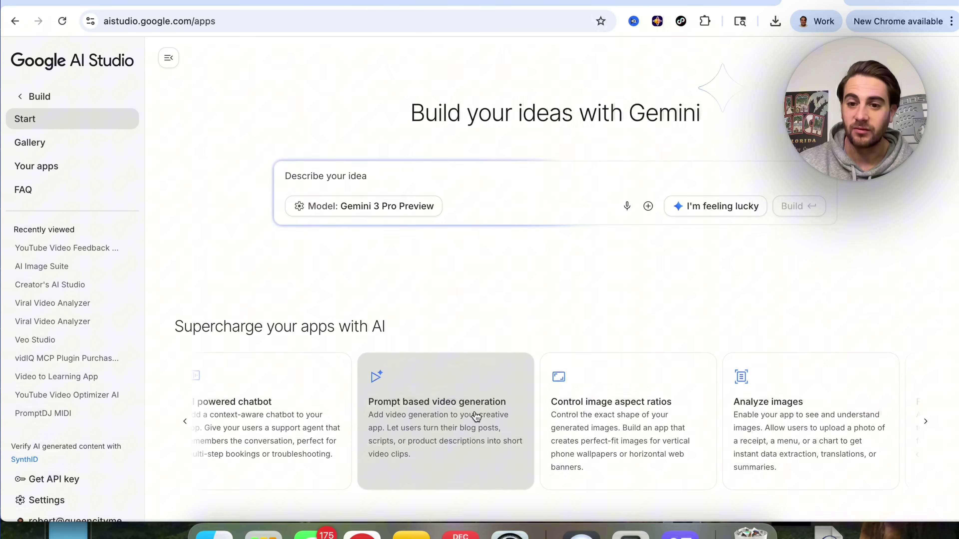
scroll(491, 426, right, 5)
scroll(482, 417, right, 2)
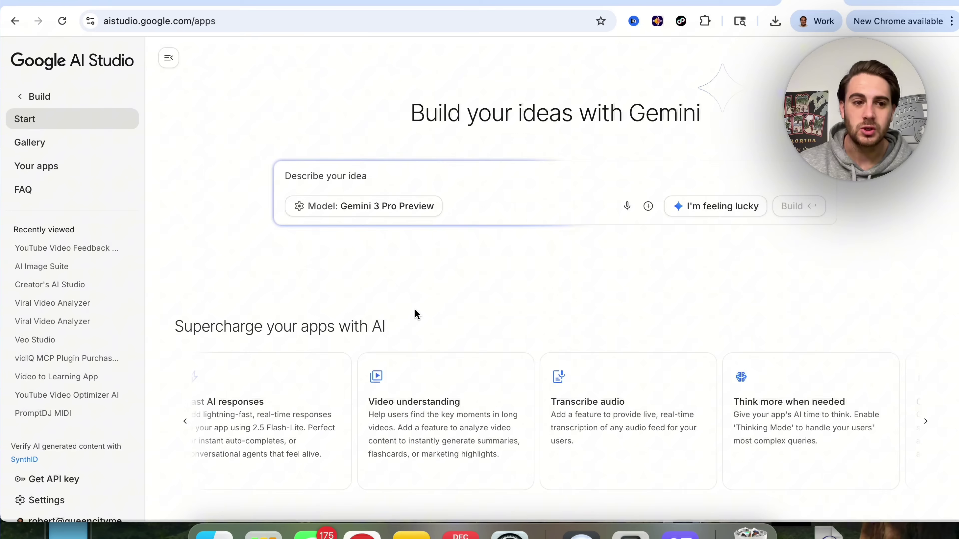
scroll(99, 395, down, 1)
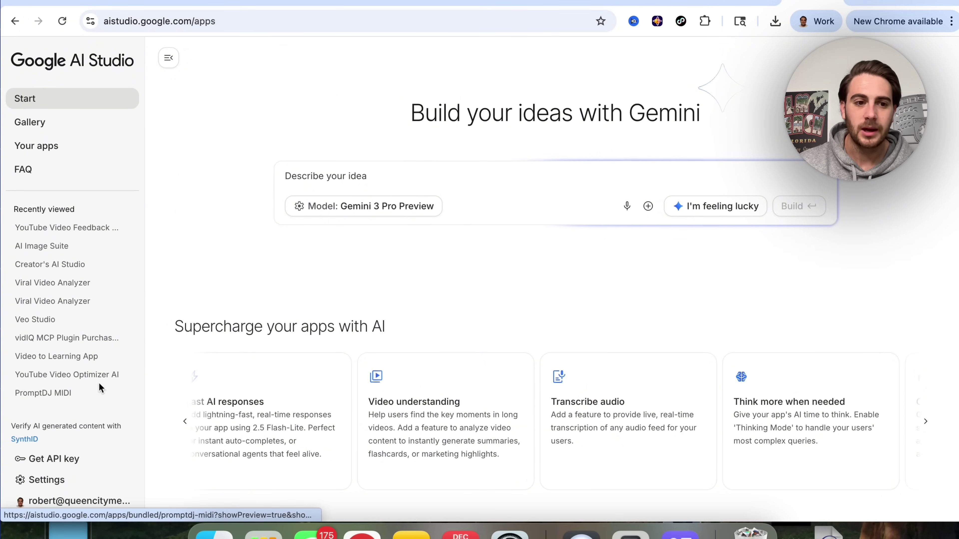
click(68, 375)
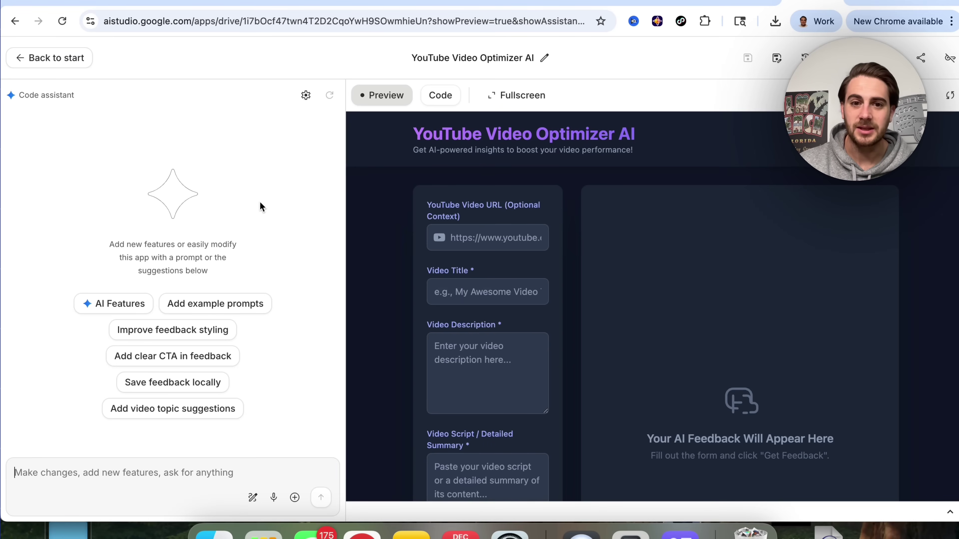
scroll(502, 257, down, 2)
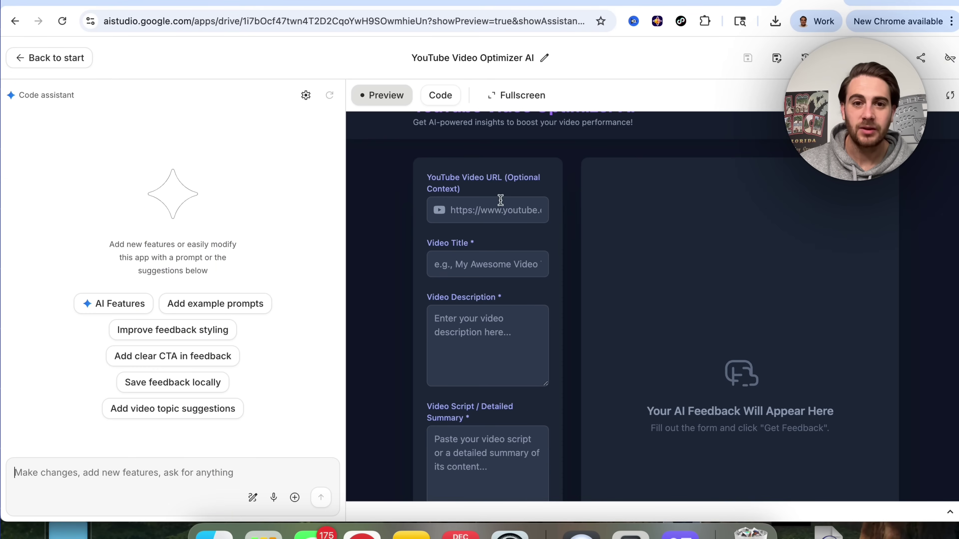
scroll(499, 264, down, 1)
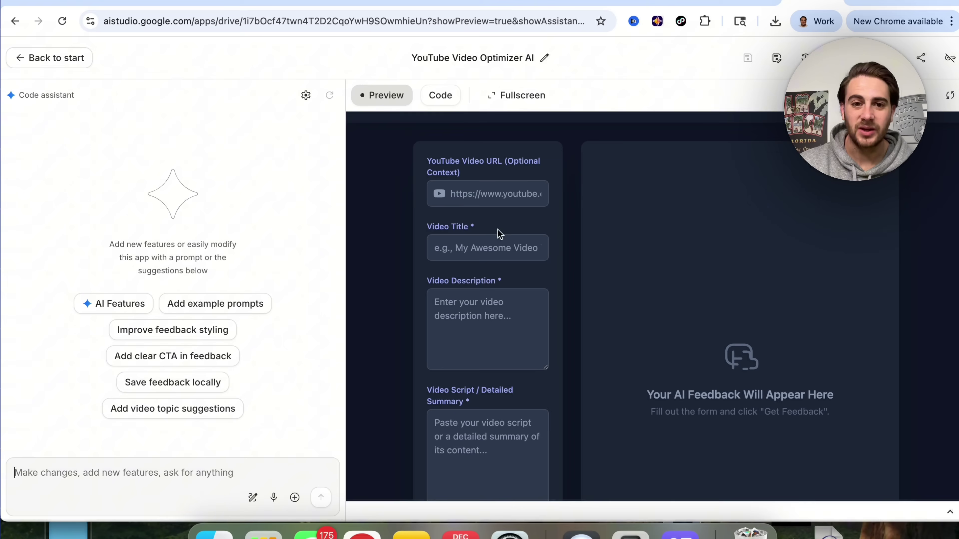
scroll(490, 244, down, 3)
scroll(482, 243, down, 3)
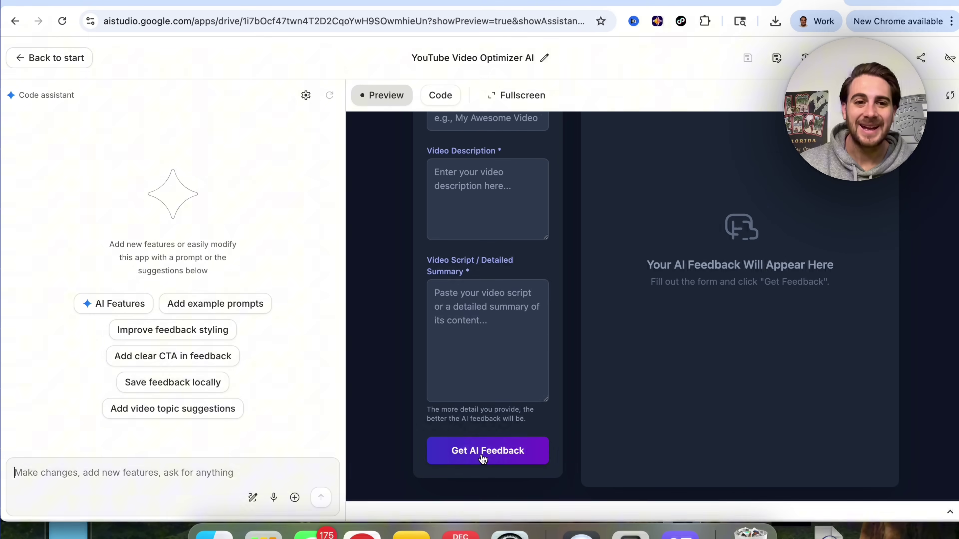
click(69, 61)
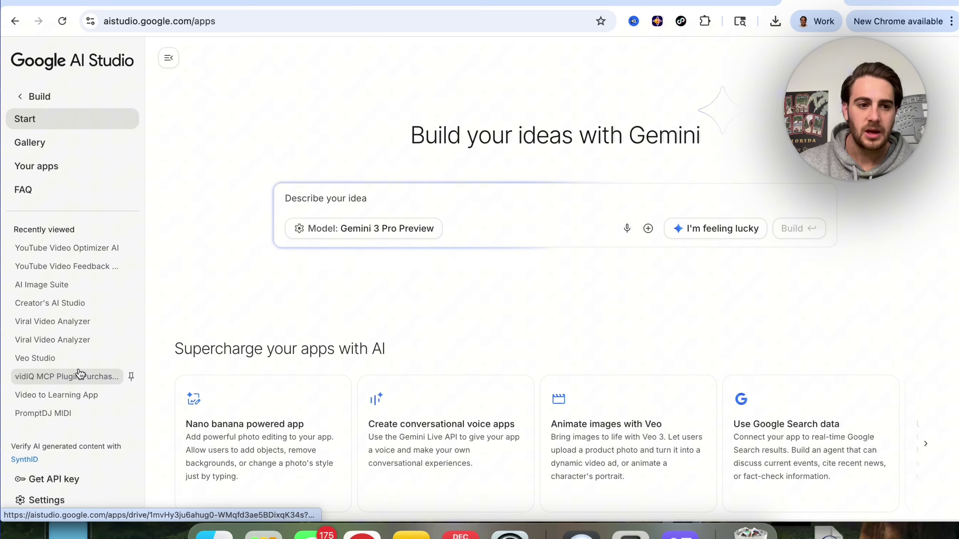
scroll(81, 378, down, 1)
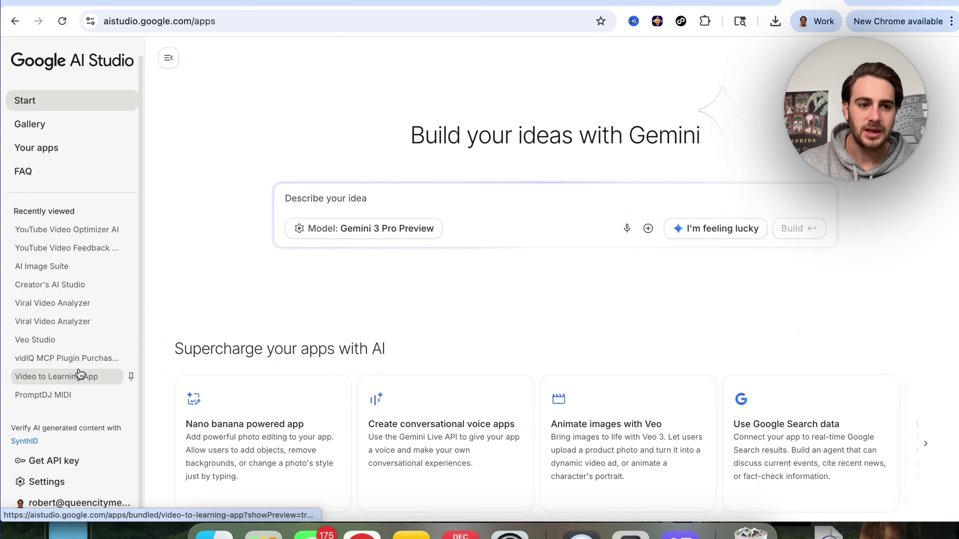
click(73, 270)
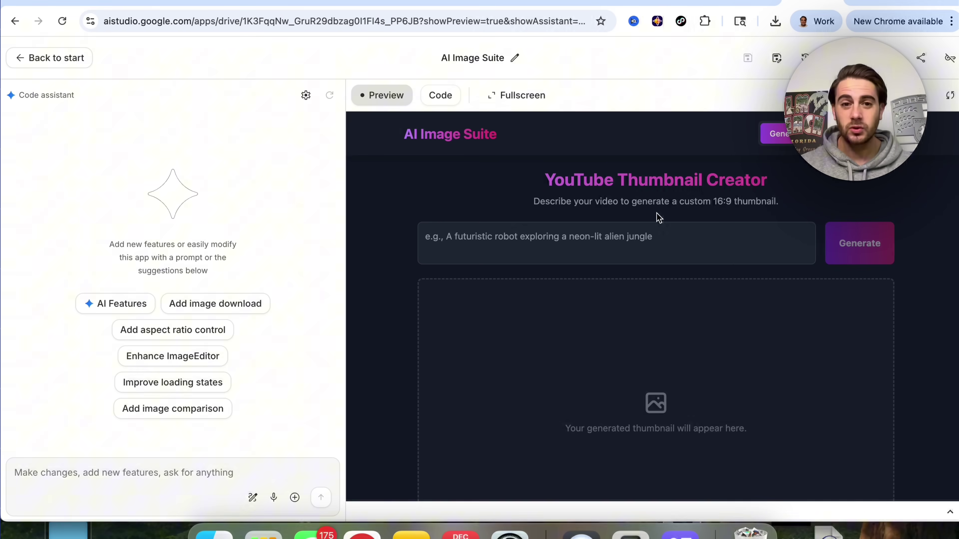
click(40, 58)
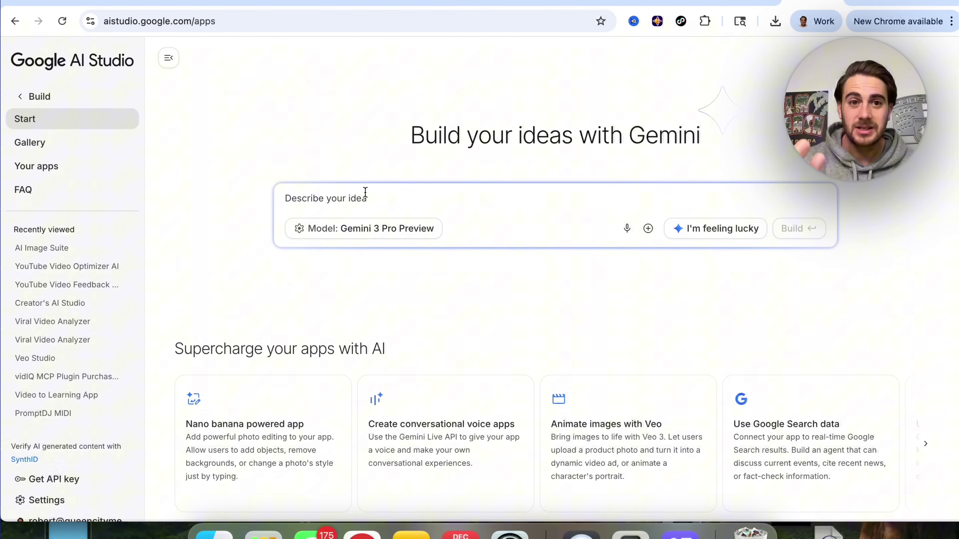
Step: Export only the ContentBuddy.ai landing page design to AI Studio with the prompt 'make this real'
click(158, 3)
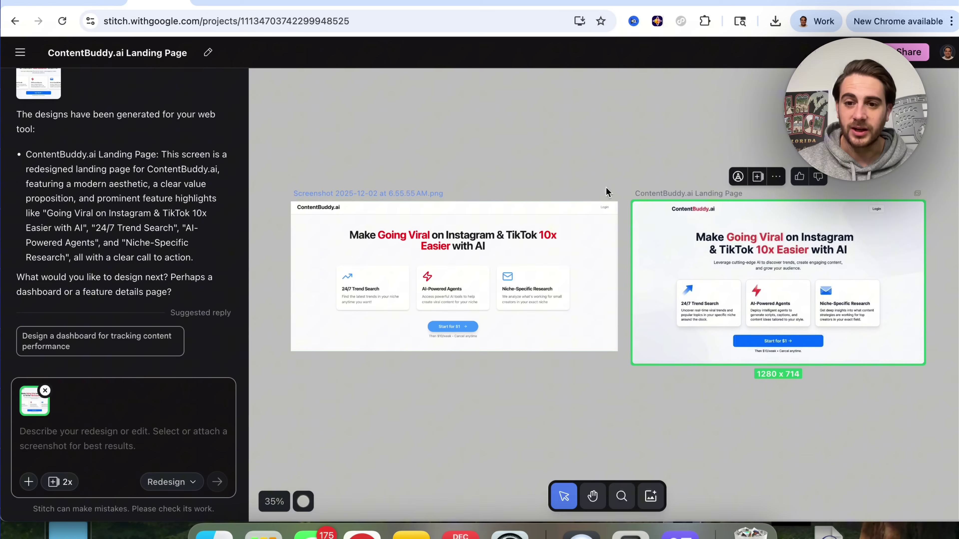
click(463, 211)
click(777, 251)
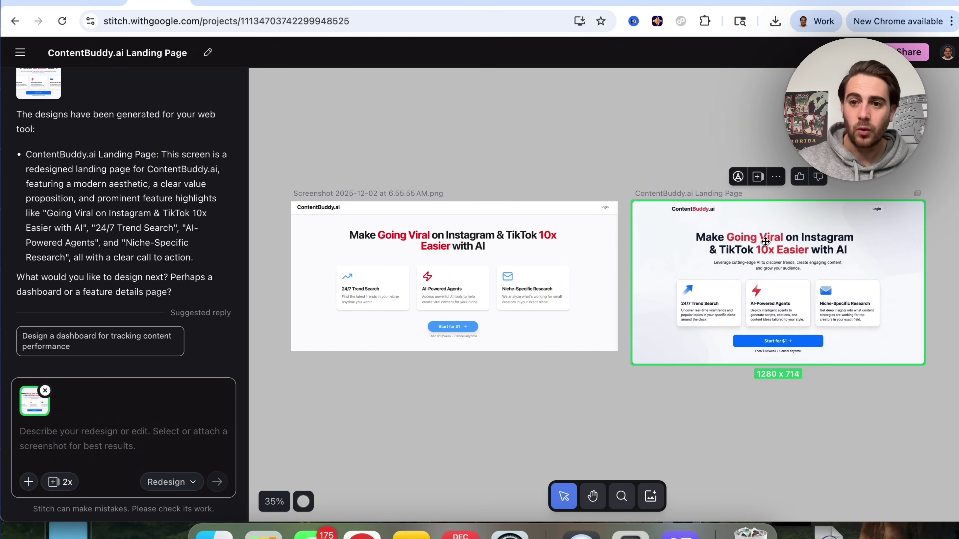
click(778, 178)
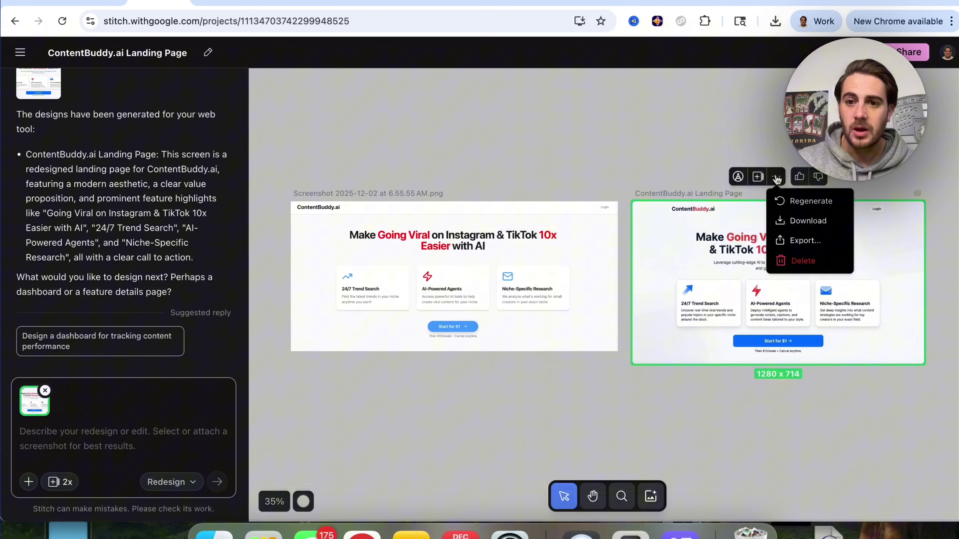
click(793, 238)
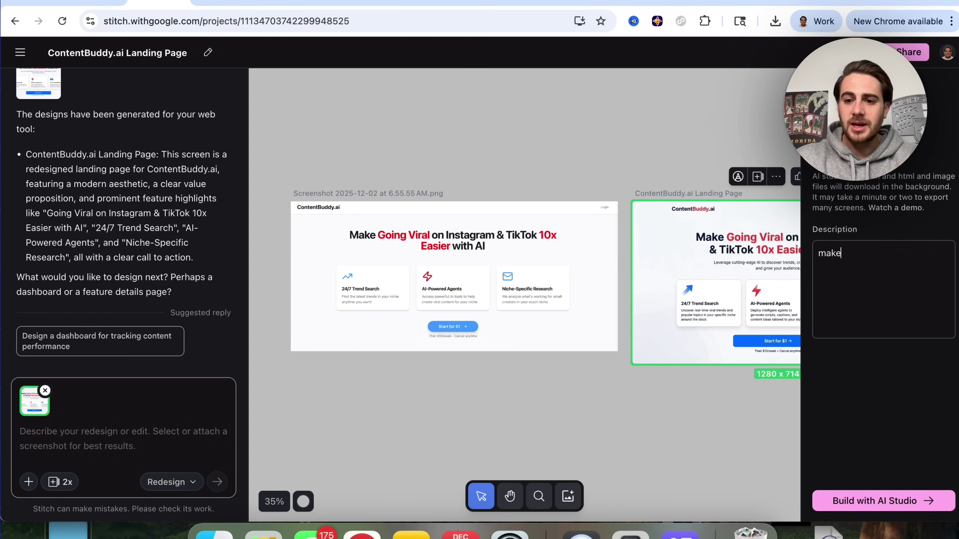
text(make this real)
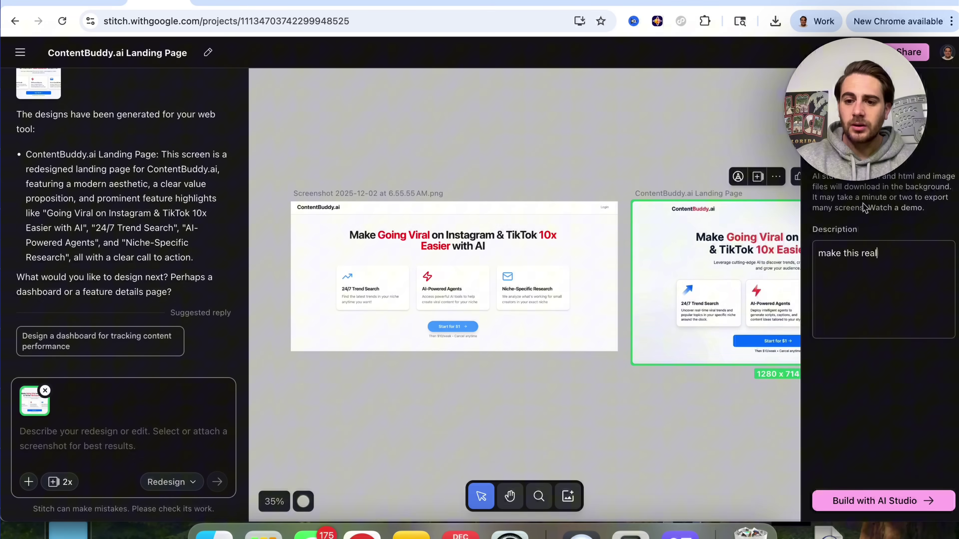
click(889, 501)
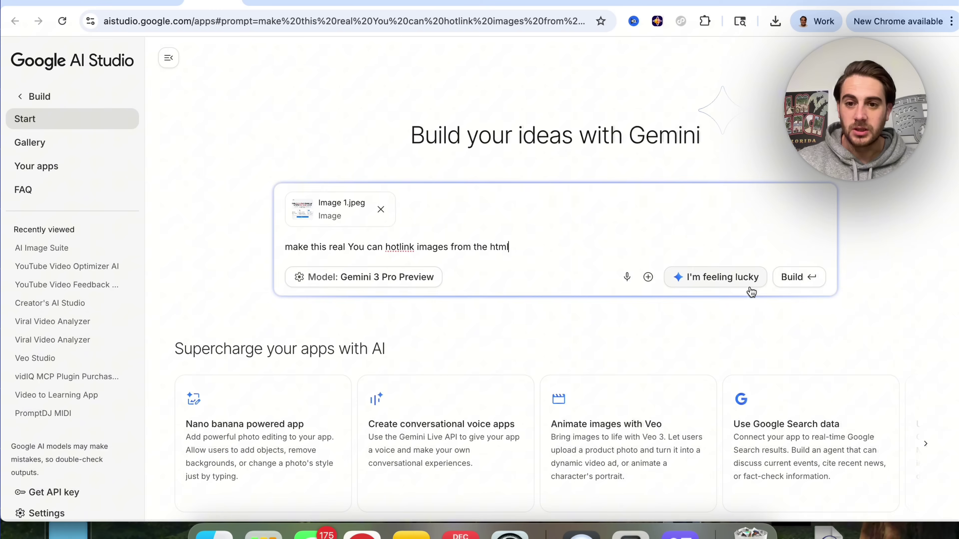
Step: Build the ContentBuddy.ai app from the attached design, check its preview, then go to Gemini
click(804, 283)
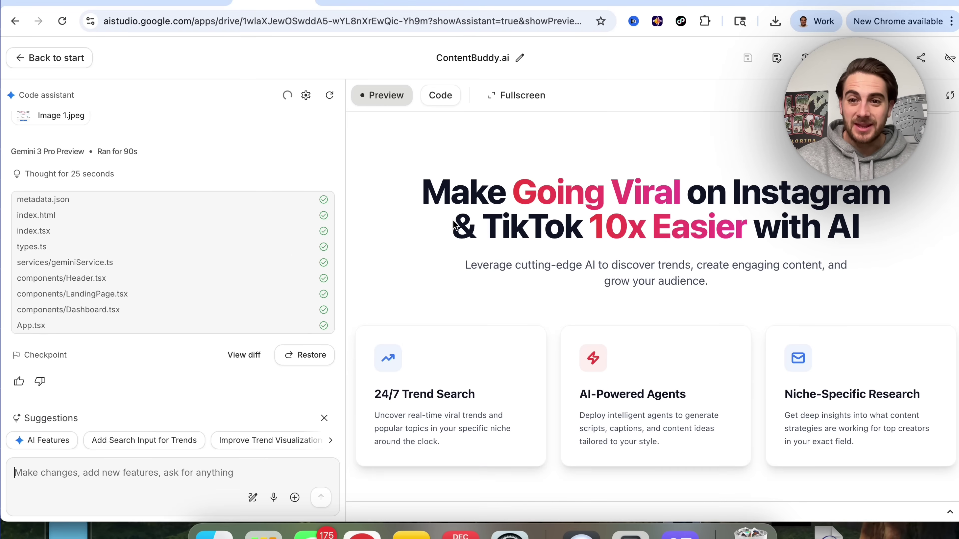
scroll(453, 222, down, 5)
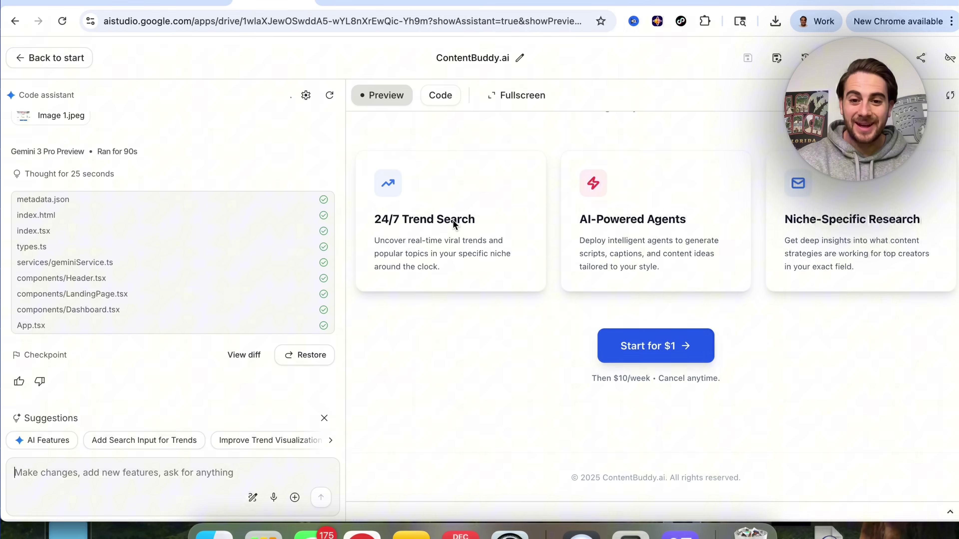
scroll(453, 222, up, 5)
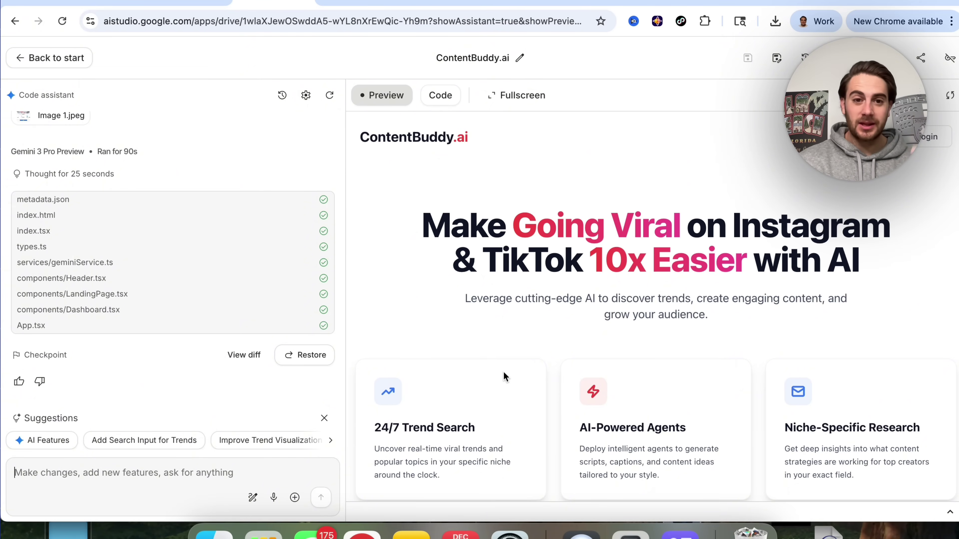
click(434, 6)
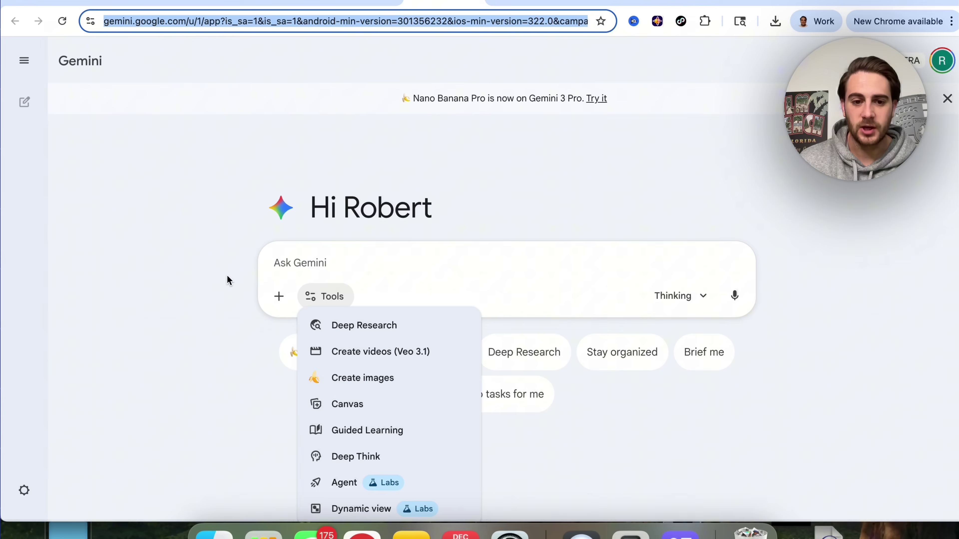
Step: Turn on the Dynamic view tool and ask 'Explain how quantum mechanics works'
click(223, 299)
click(322, 301)
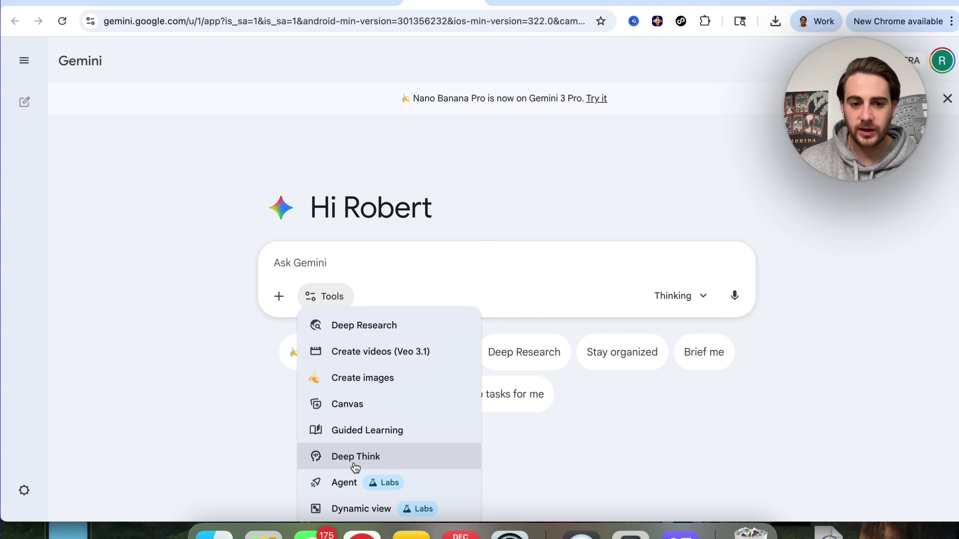
click(357, 509)
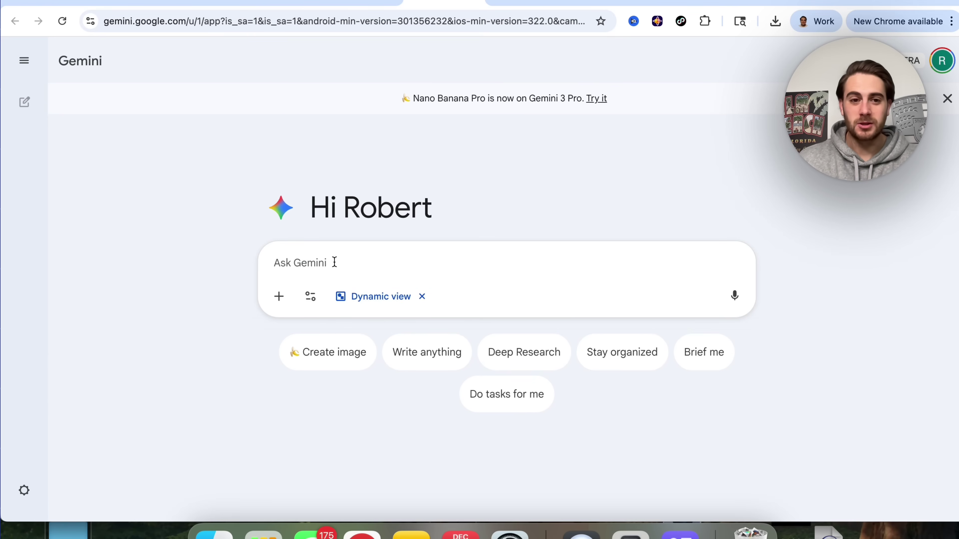
text(Explain how quant)
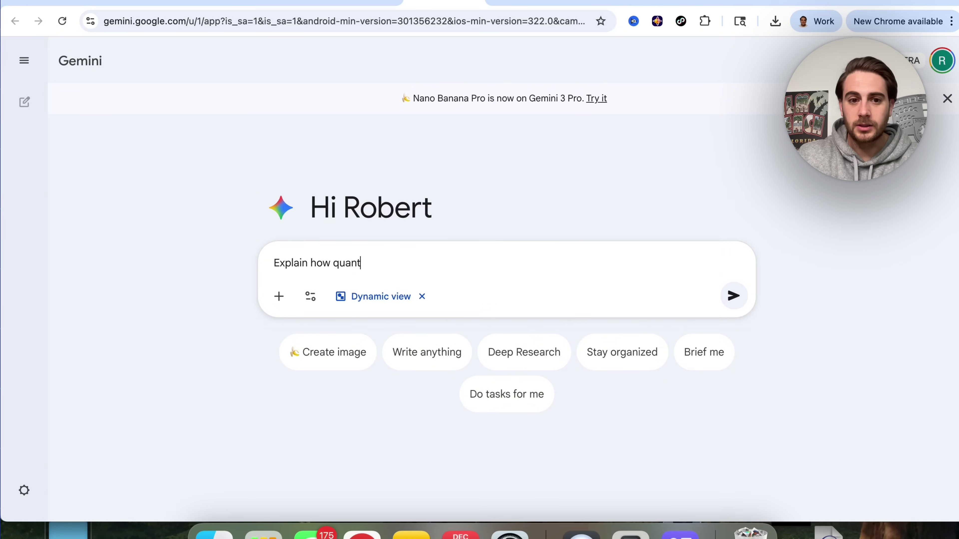
text(um mechanics works)
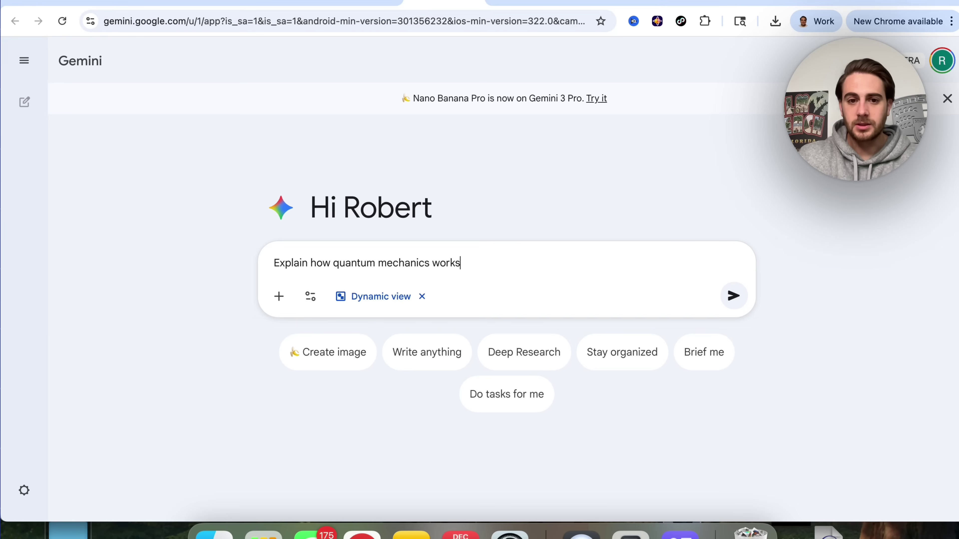
key(Return)
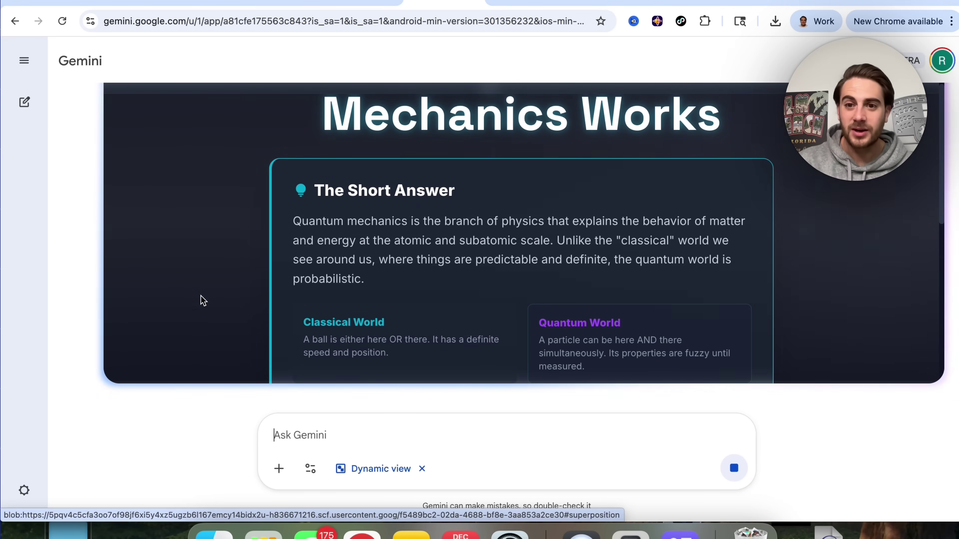
Step: Scroll through the Quantum Explorer page as it streams in until it finishes loading
scroll(202, 300, down, 10)
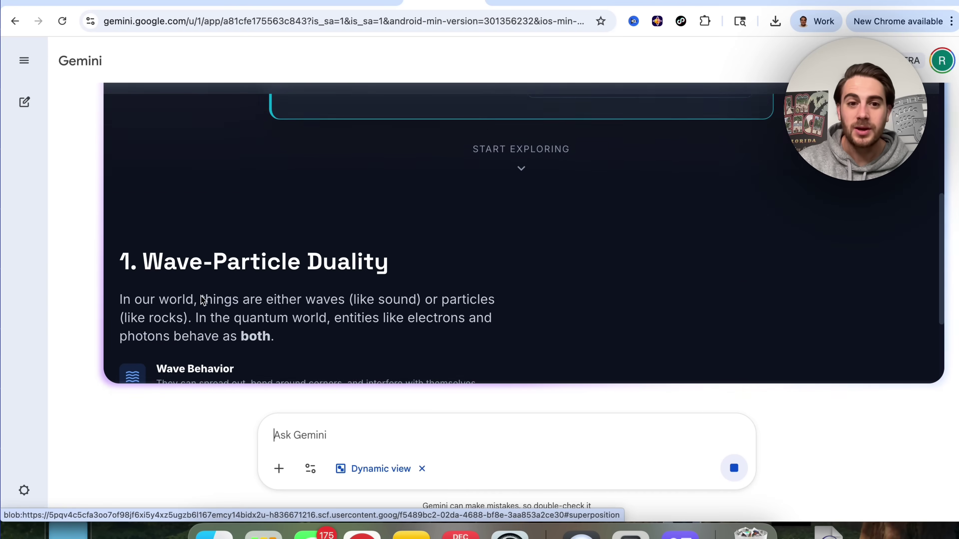
scroll(201, 296, down, 5)
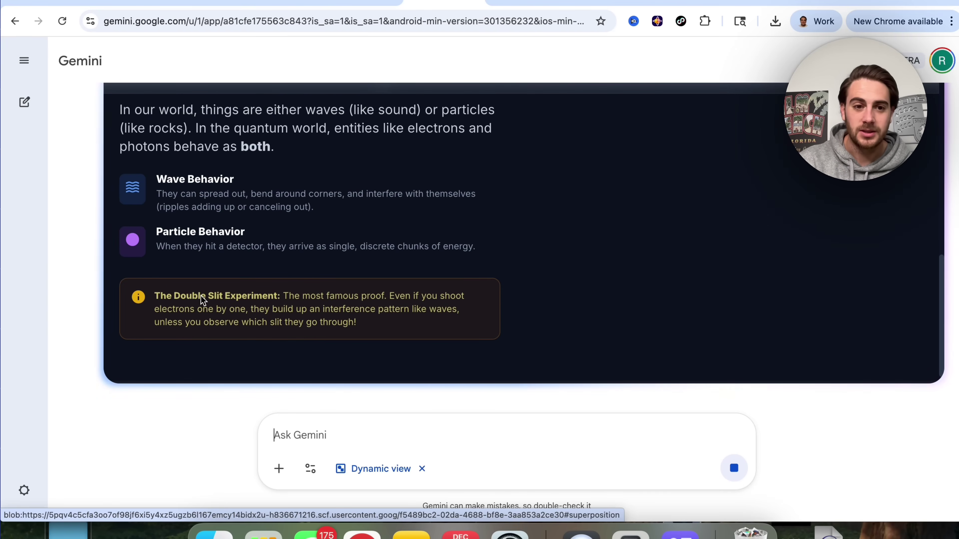
scroll(201, 297, down, 1)
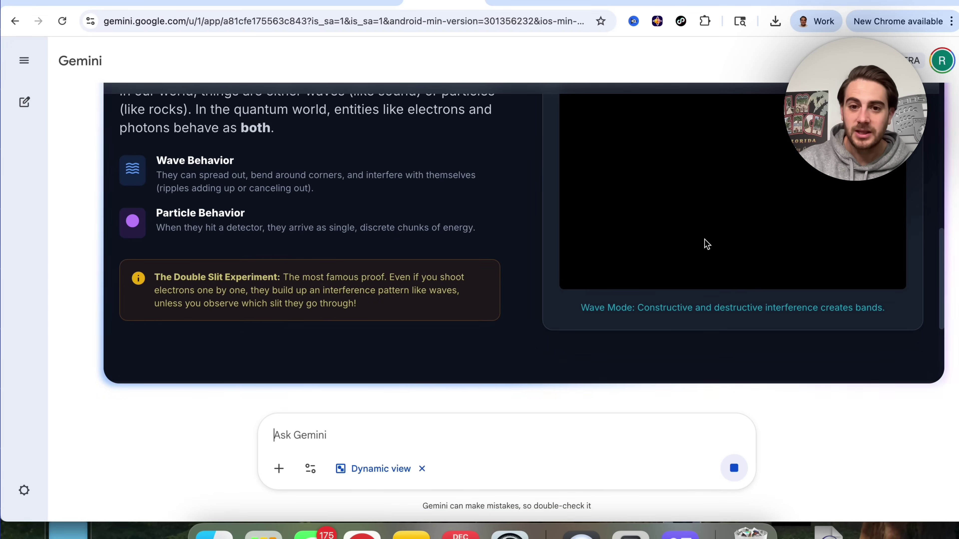
scroll(740, 251, up, 3)
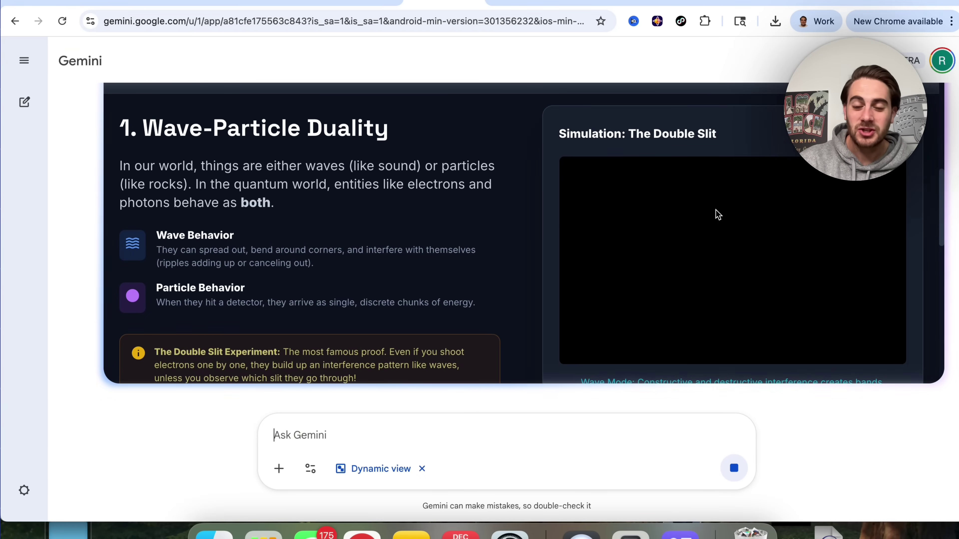
scroll(717, 215, down, 7)
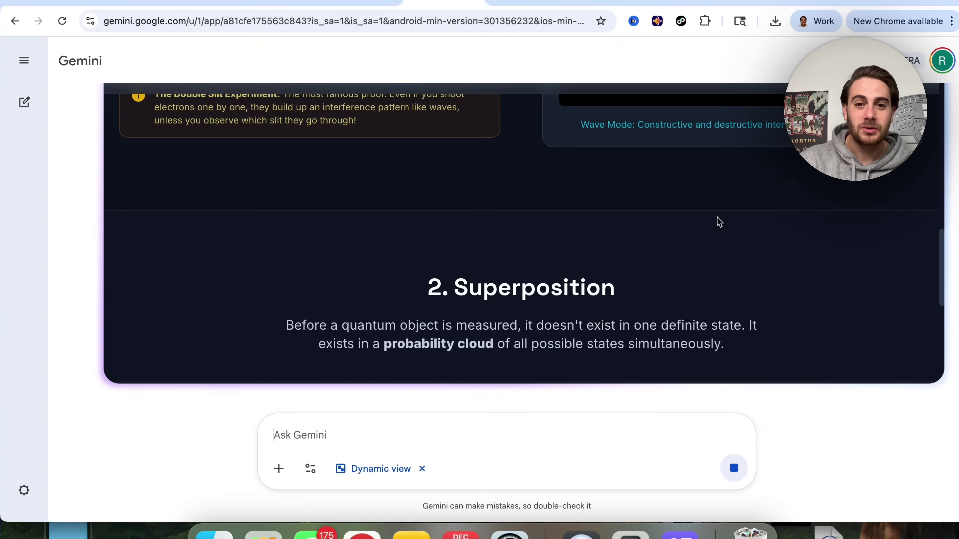
scroll(719, 222, up, 9)
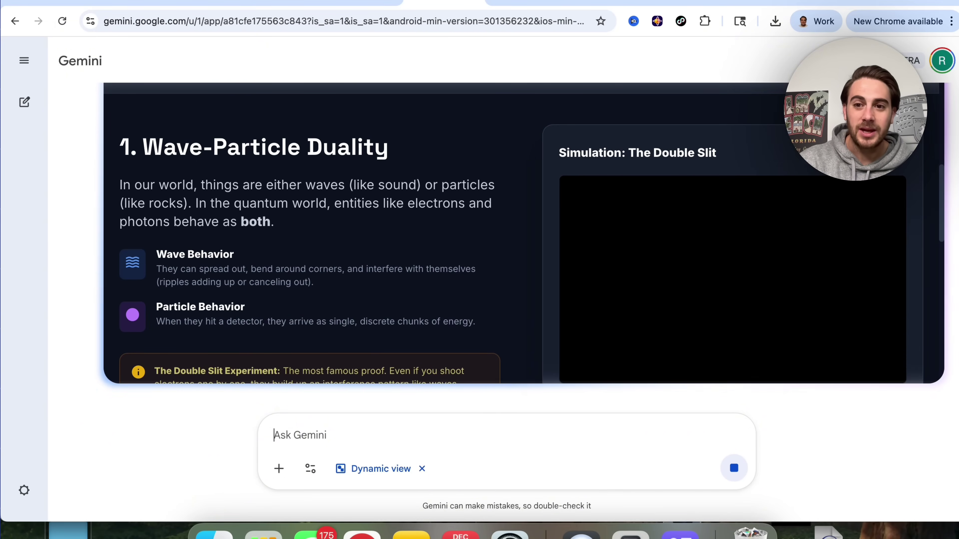
scroll(525, 245, up, 2)
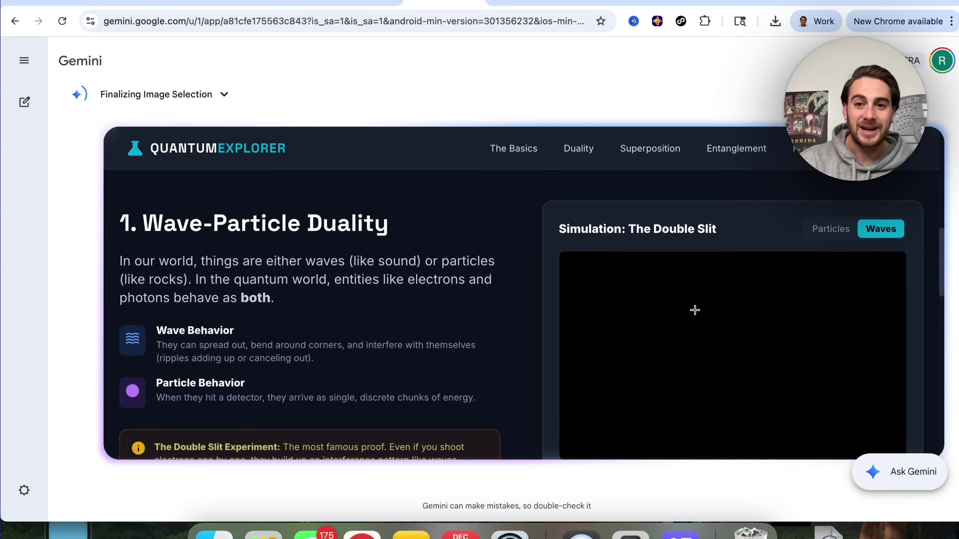
scroll(695, 310, down, 20)
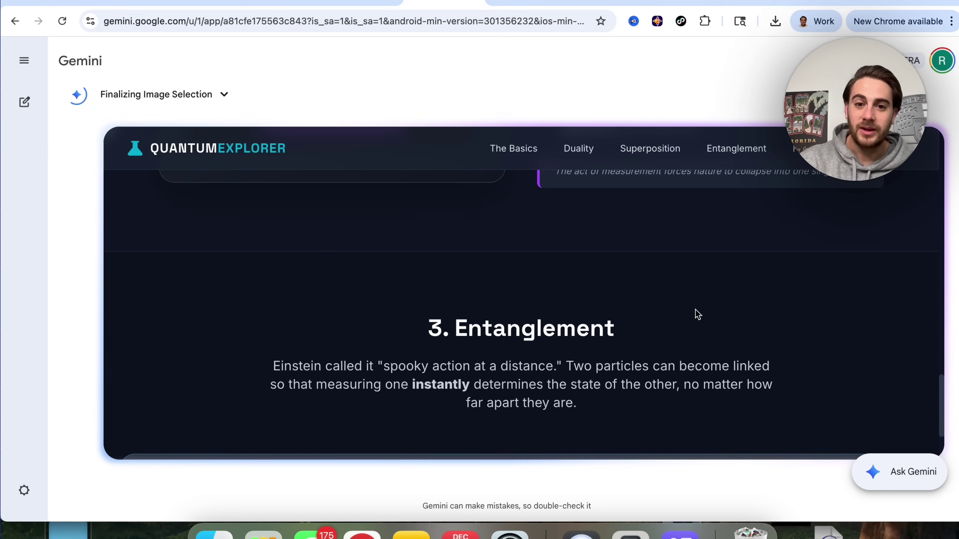
scroll(697, 314, up, 6)
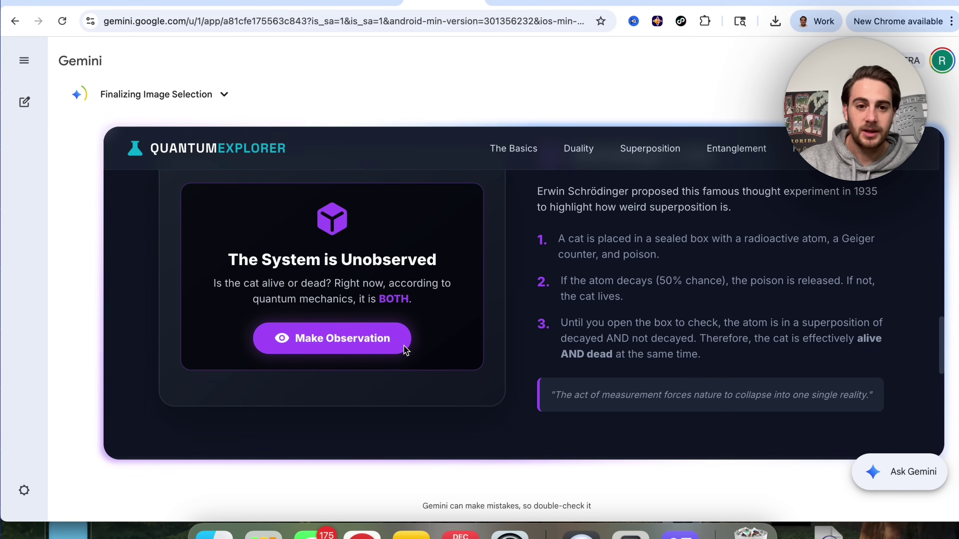
scroll(342, 355, down, 2)
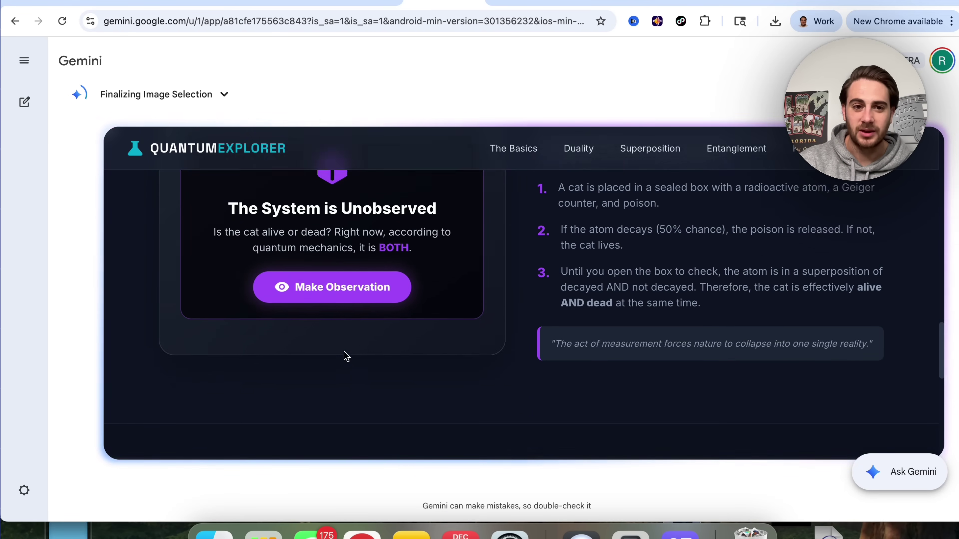
scroll(334, 347, up, 2)
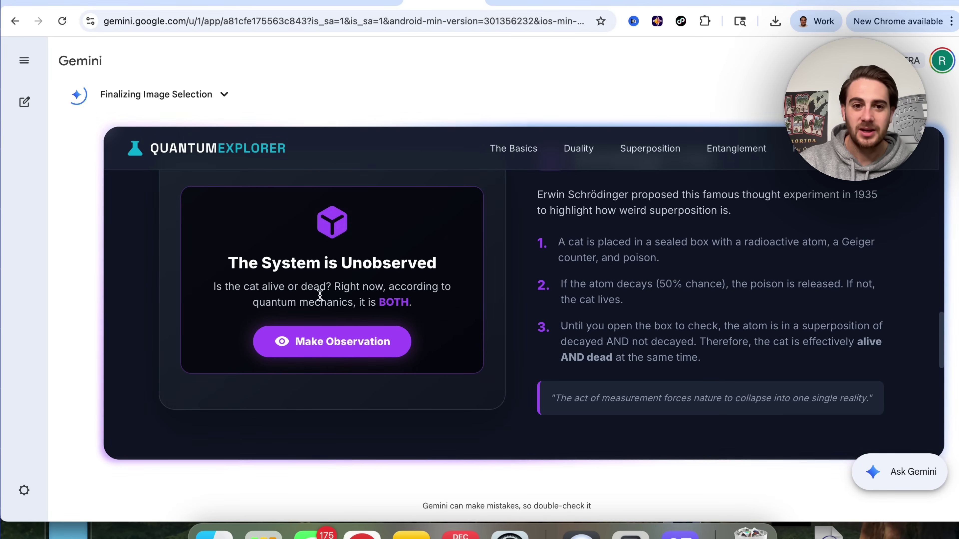
scroll(351, 263, down, 10)
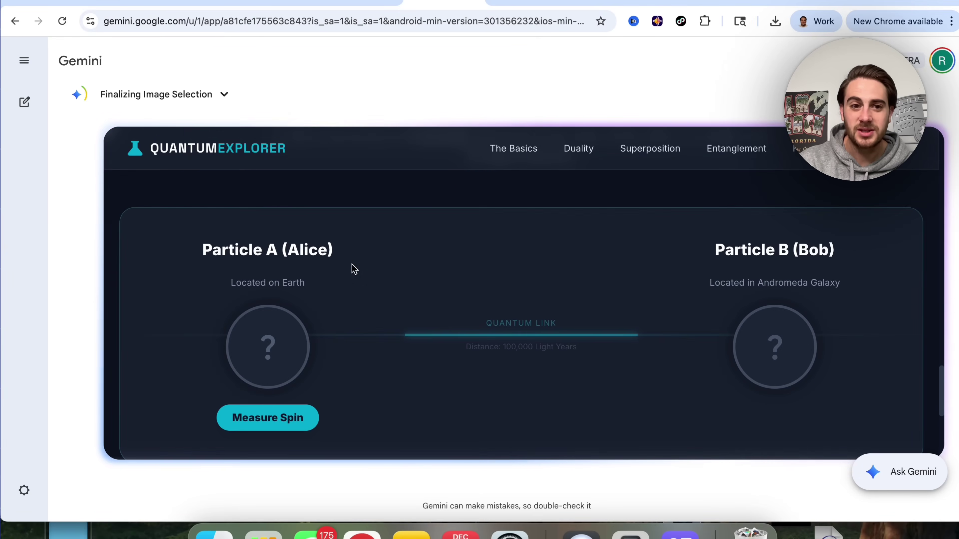
scroll(290, 395, down, 3)
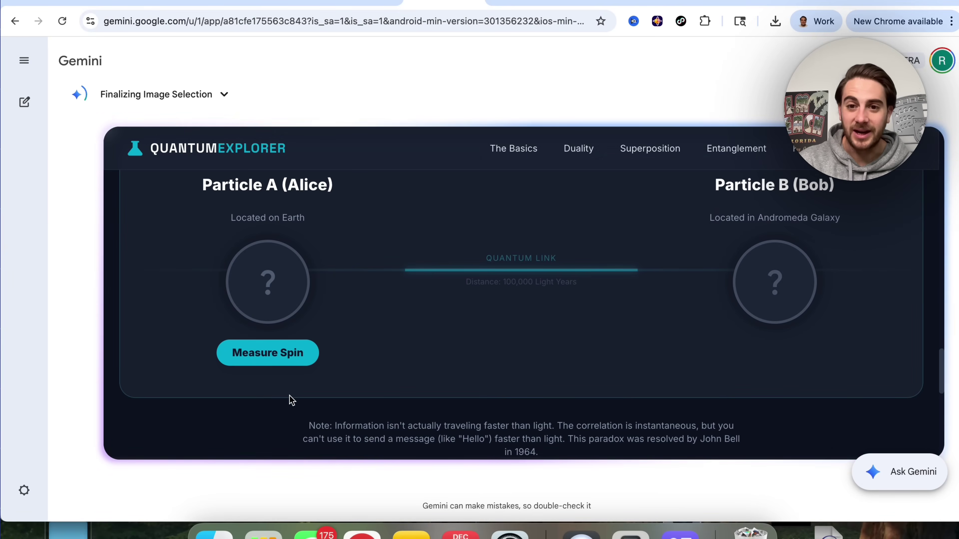
scroll(291, 399, down, 8)
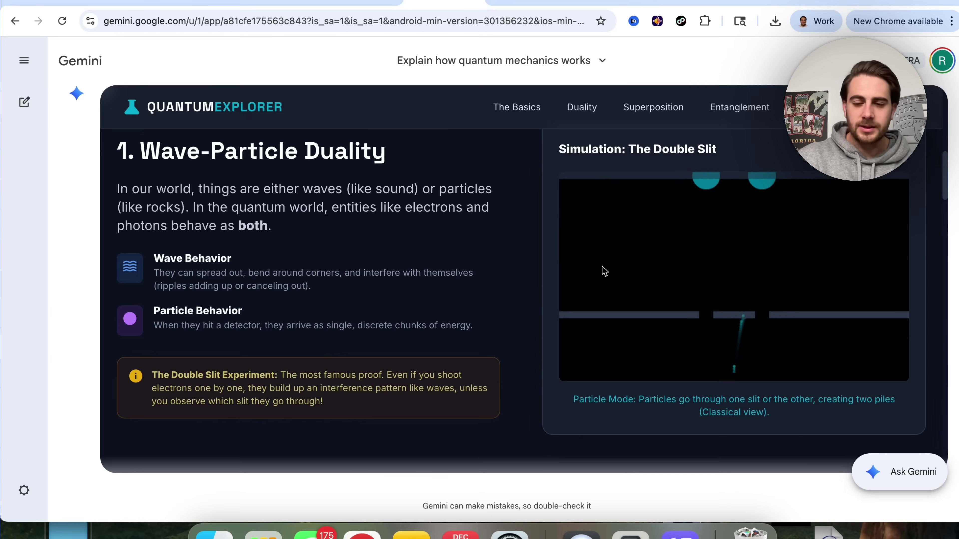
Step: Switch the Double Slit simulation to wave mode
scroll(694, 217, down, 1)
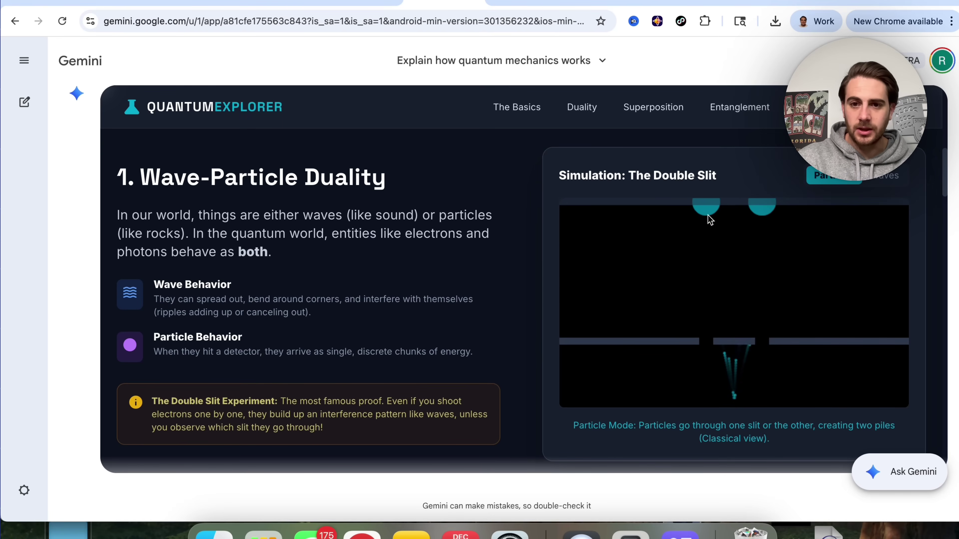
scroll(709, 263, up, 1)
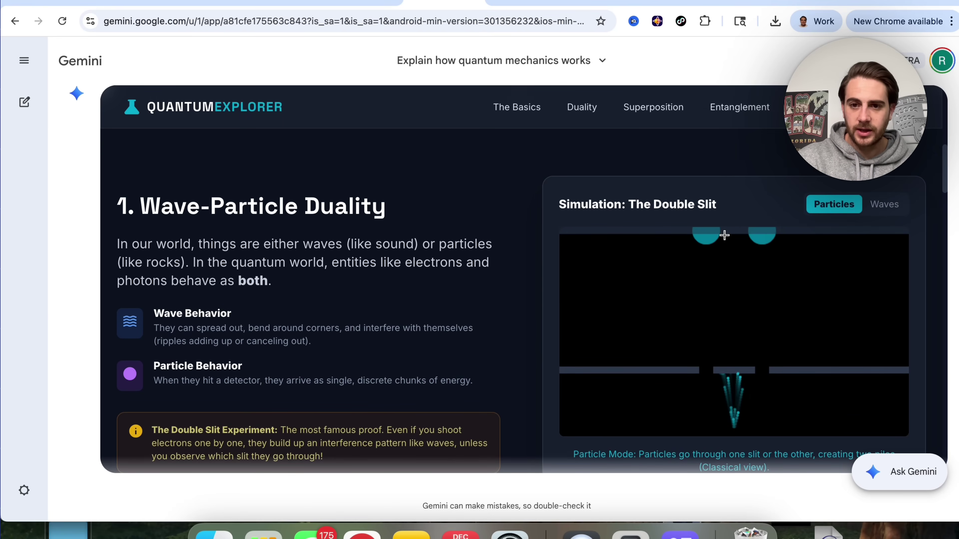
click(880, 207)
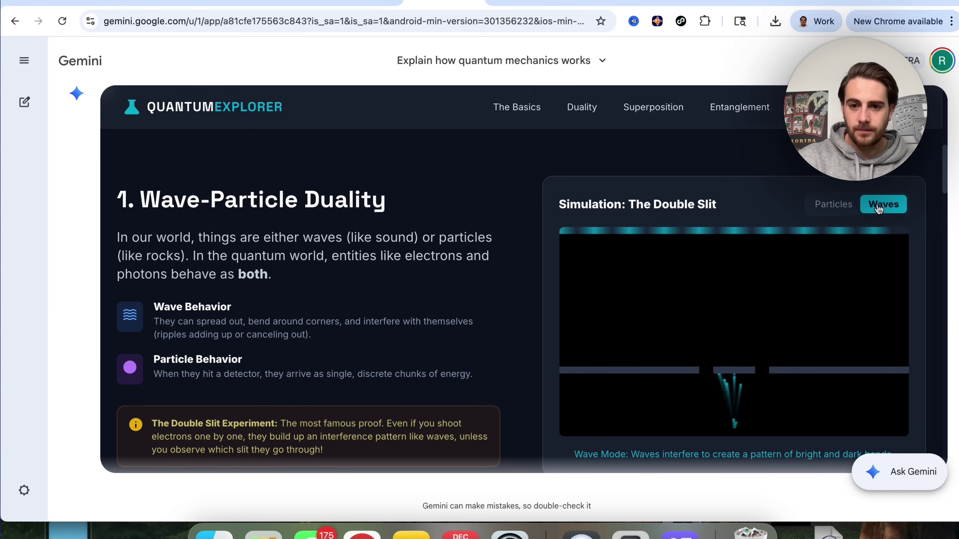
Step: Make an observation in the Schrödinger's cat demo to reveal the cat's state
scroll(747, 351, up, 1)
scroll(747, 351, down, 15)
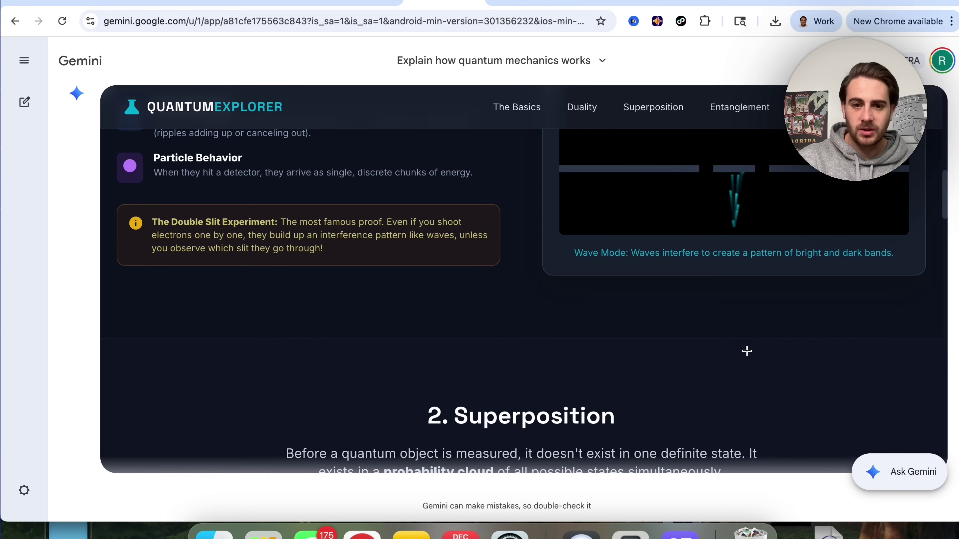
scroll(747, 351, down, 3)
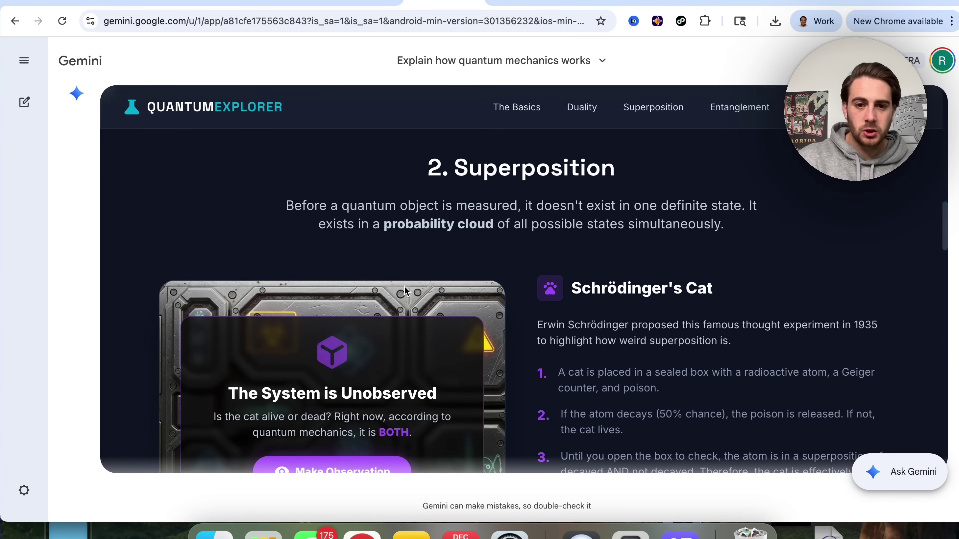
scroll(405, 288, down, 3)
click(317, 346)
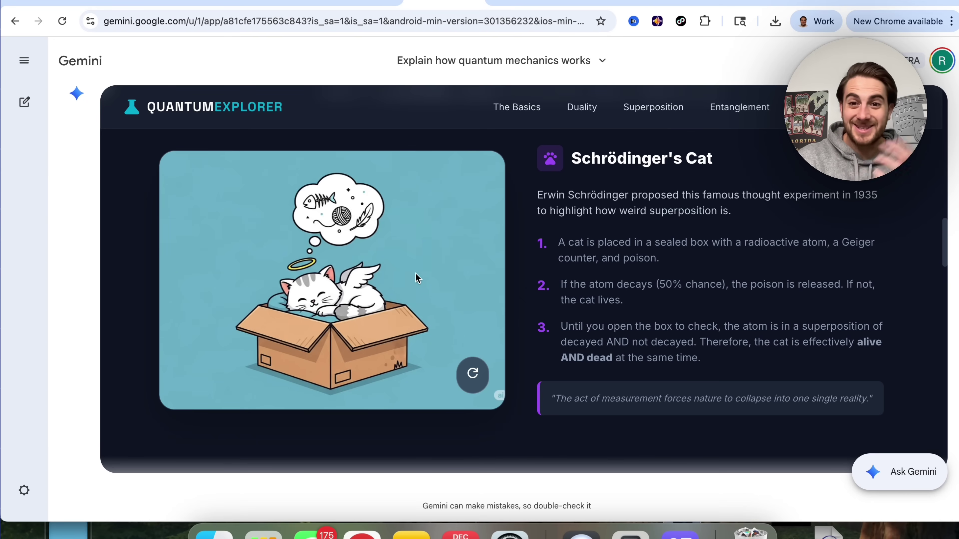
Step: Measure the entangled particles' spin twice, then scroll through the timeline
scroll(420, 286, down, 10)
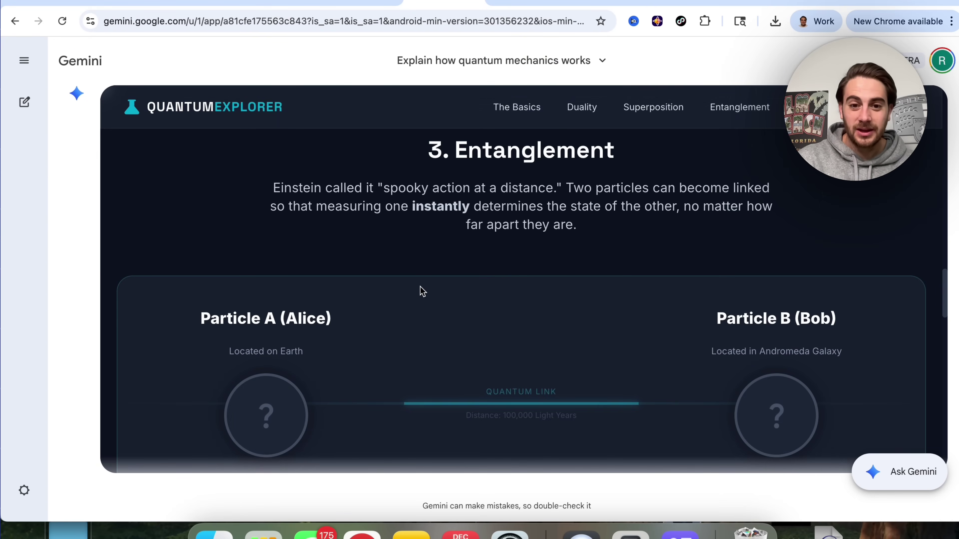
scroll(420, 288, down, 3)
click(257, 365)
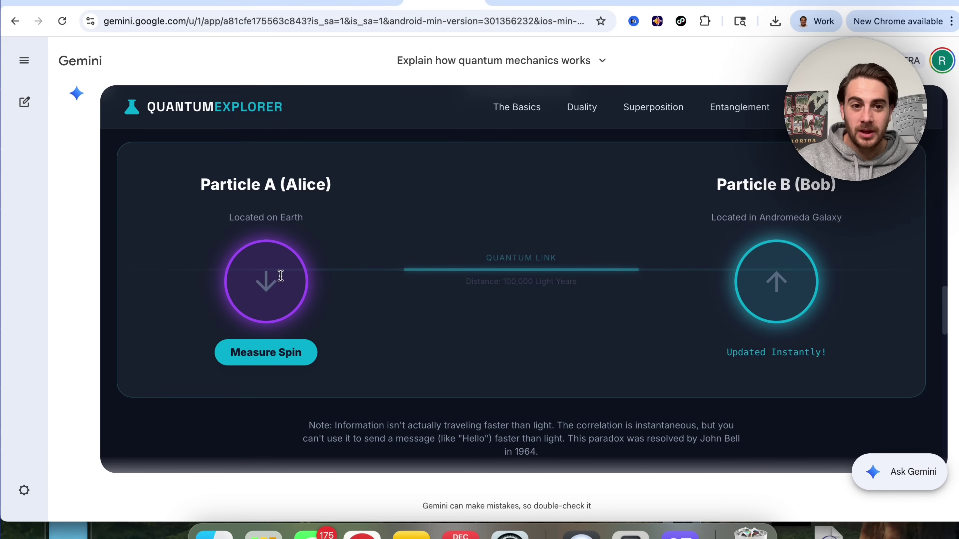
click(281, 364)
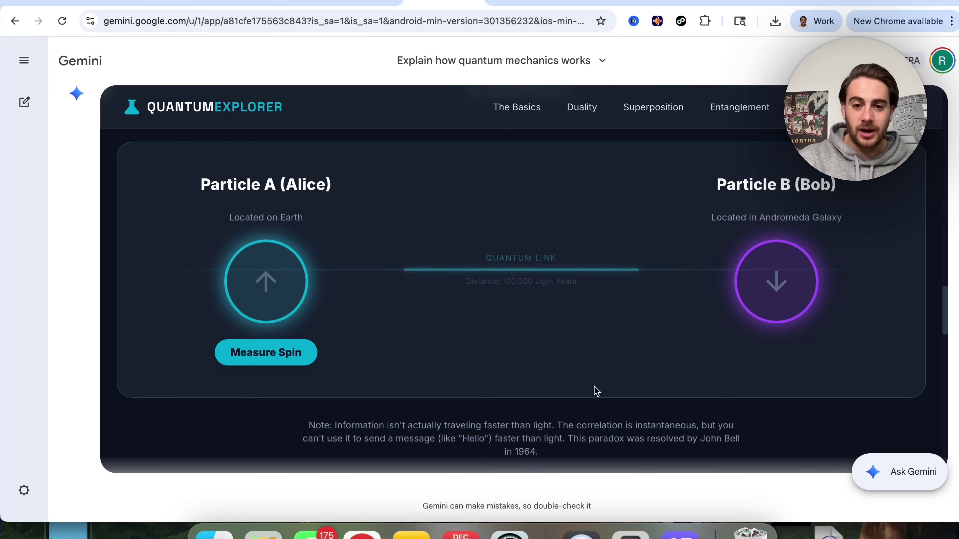
scroll(596, 391, down, 15)
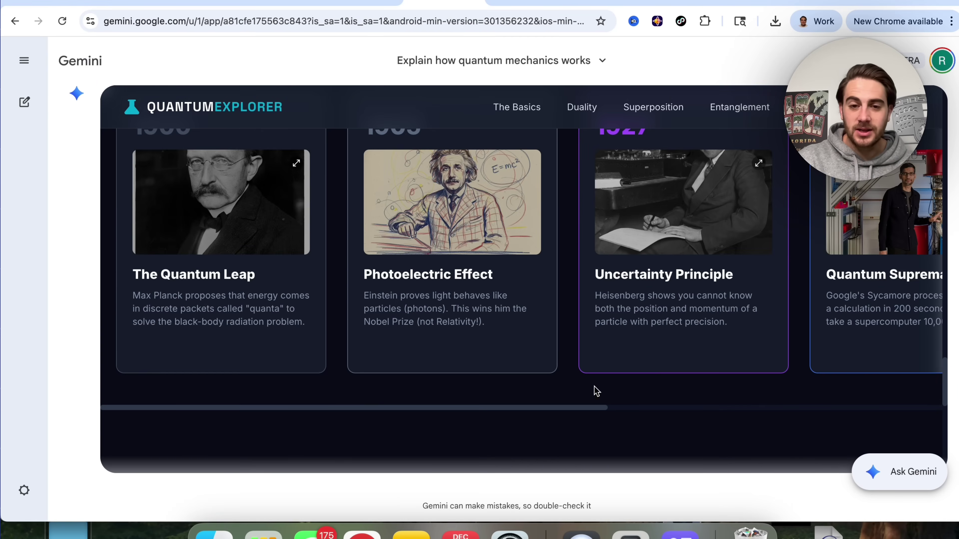
scroll(721, 270, right, 10)
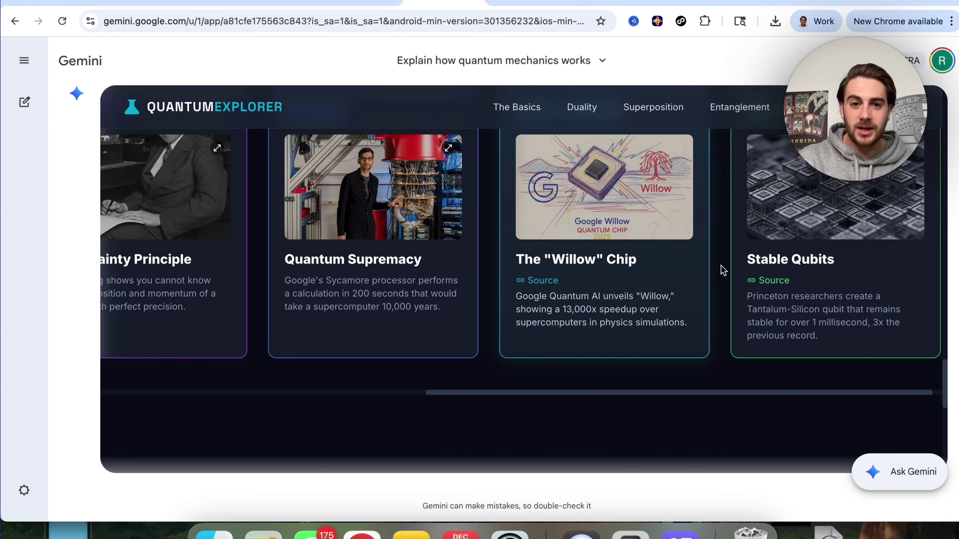
scroll(722, 270, up, 15)
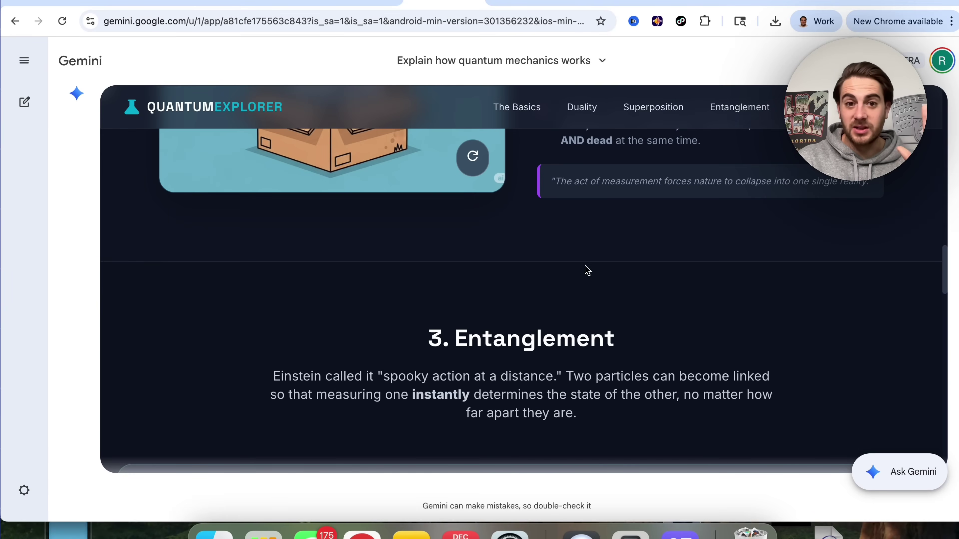